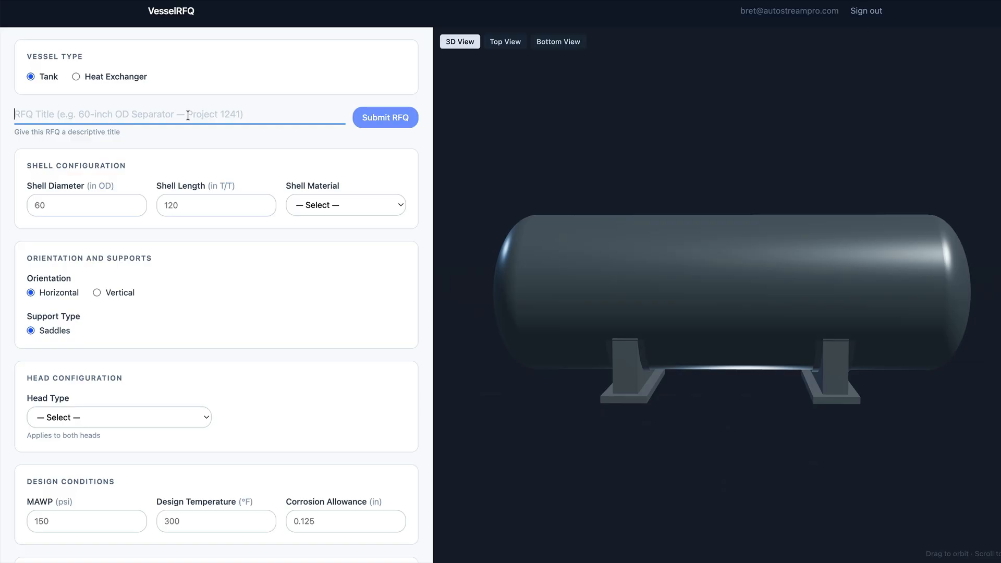
Step: Title the RFQ "Test Tank 7"
text(Tank)
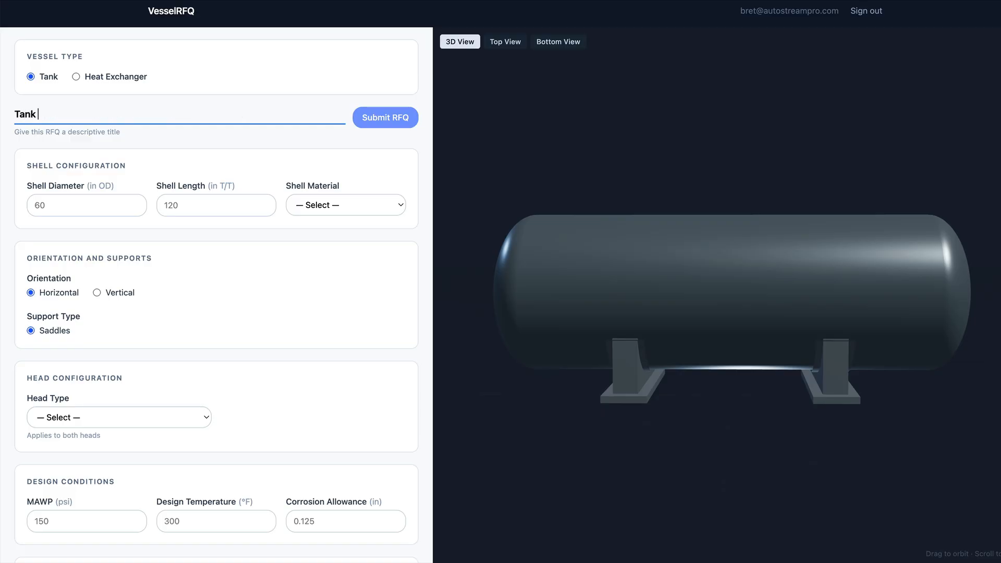
key(BackSpace)
key(BackSpace)
key(BackSpace)
text(est Tank 7)
Step: Configure the shell with a 72 in outside diameter, 144 in length and SA-516-70 material
click(109, 201)
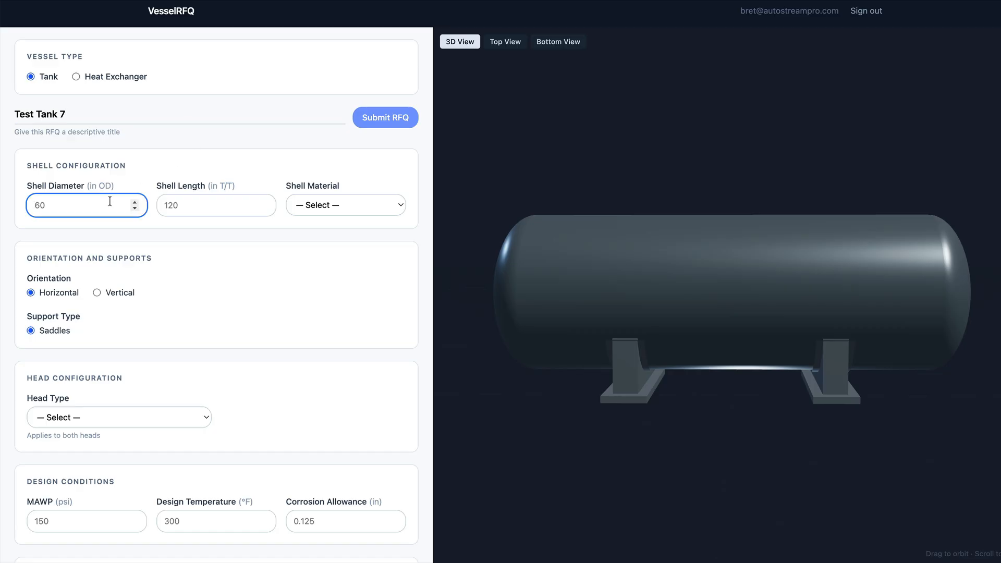
text(72)
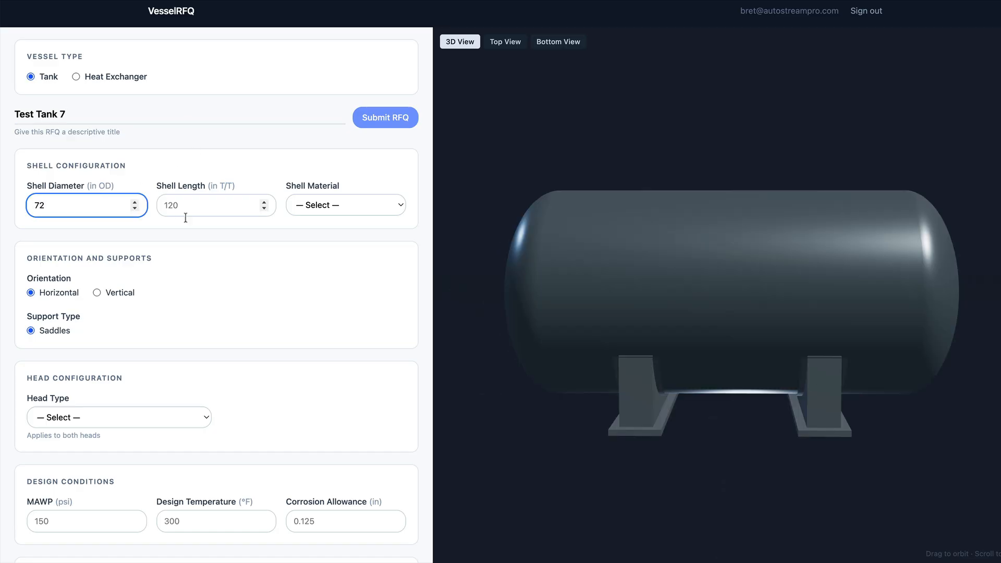
click(216, 203)
text(144)
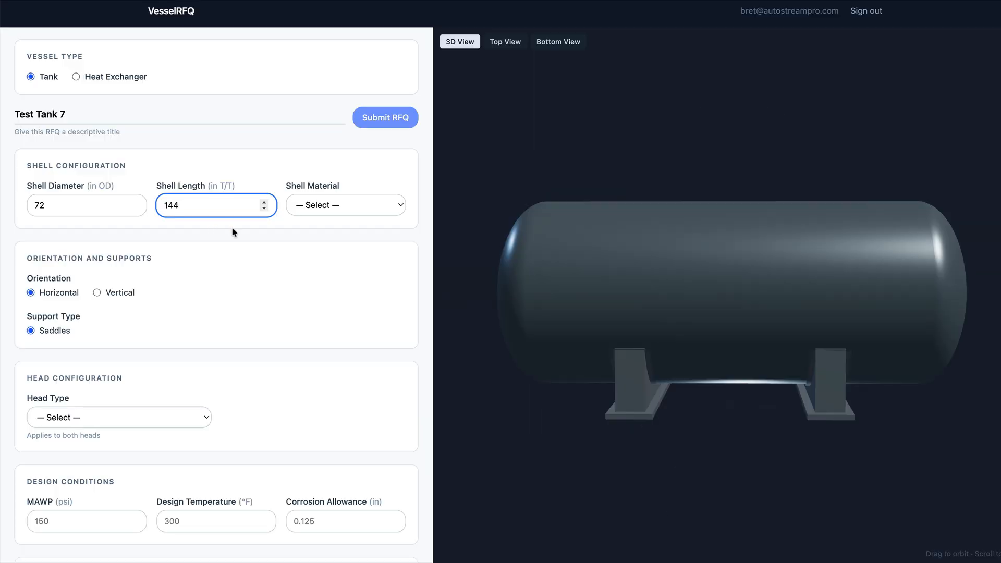
click(348, 207)
click(339, 221)
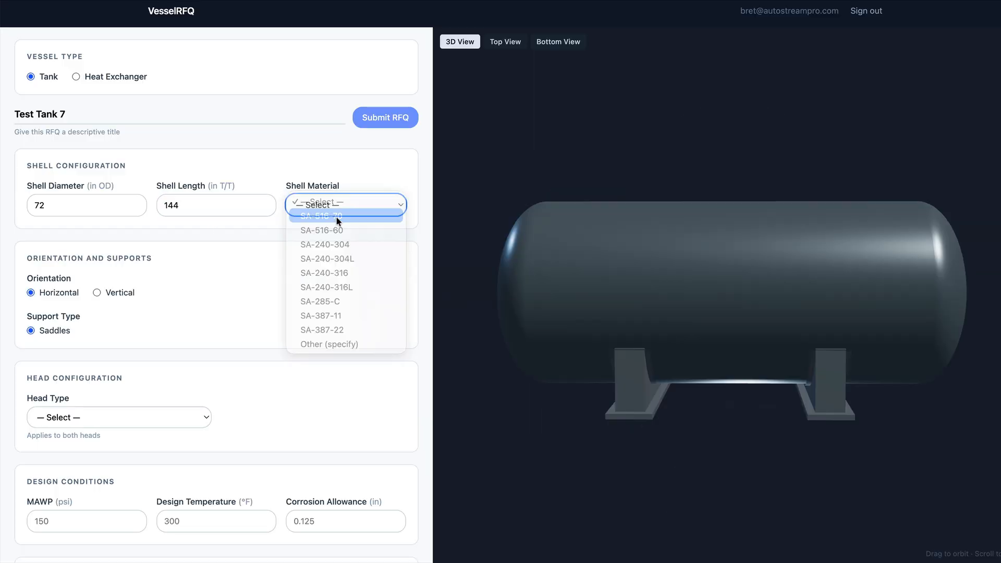
Step: Make the vessel vertical on legs and choose ASME F&D heads
click(98, 293)
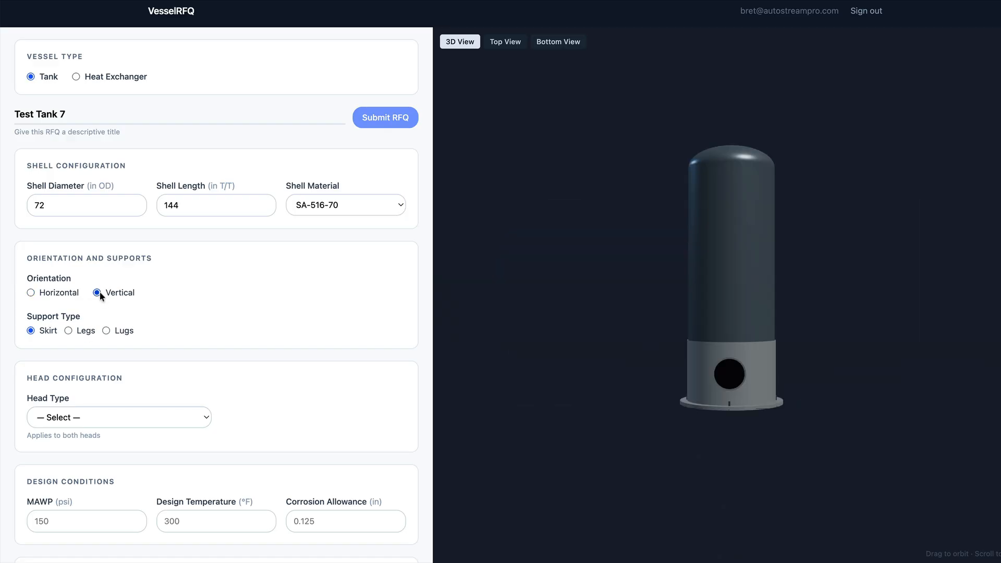
click(68, 331)
scroll(303, 293, down, 2)
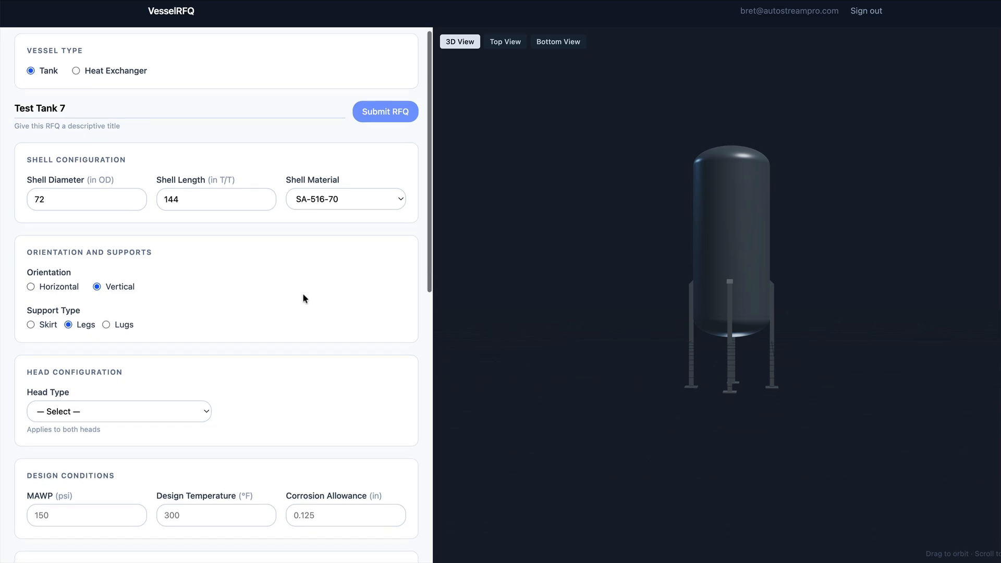
click(159, 338)
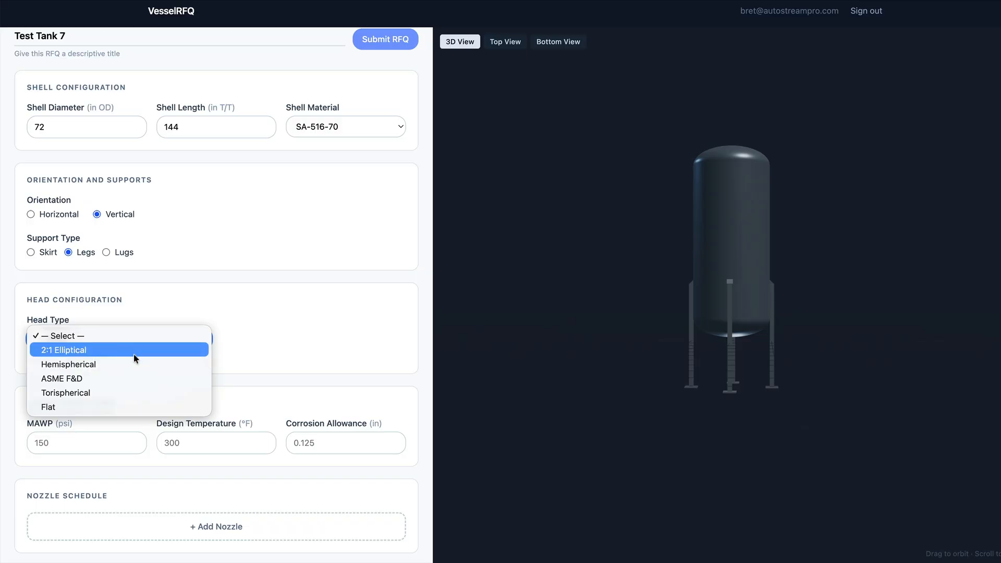
click(131, 376)
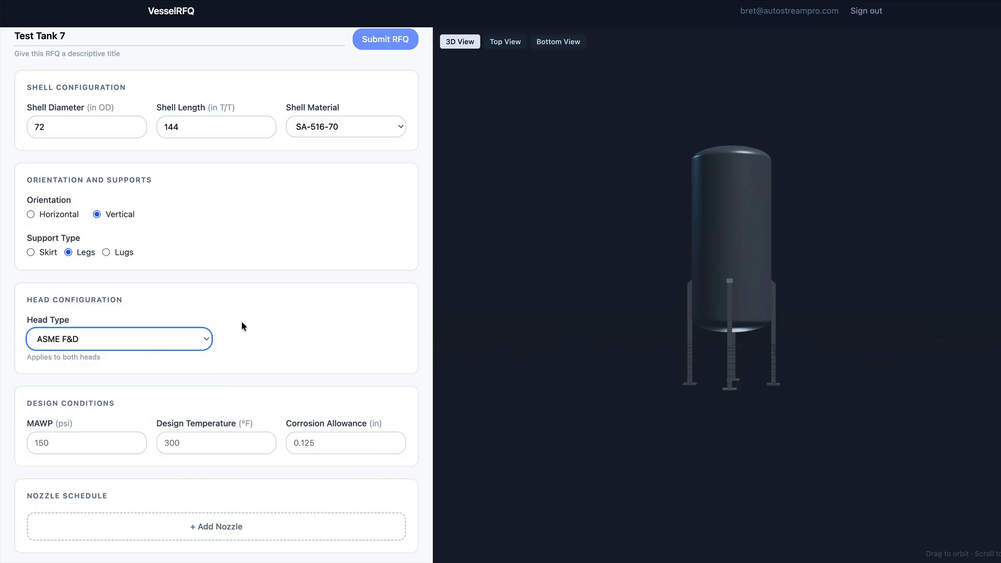
Step: Set the design conditions to 150 psi MAWP, 300 °F design temperature and 0.125 in corrosion allowance
scroll(242, 321, down, 3)
click(85, 310)
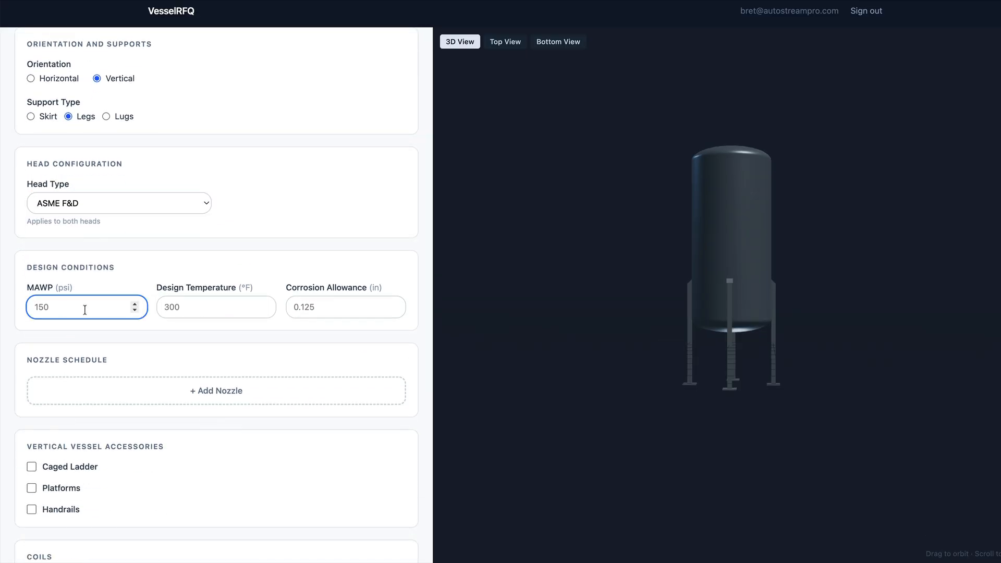
text(150)
key(Tab)
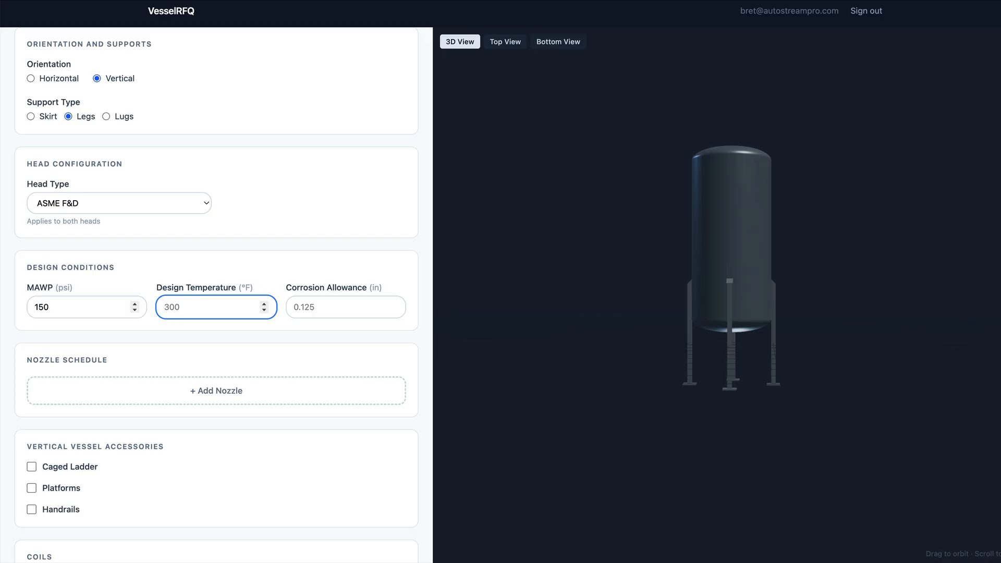
text(300)
key(Tab)
text(0)
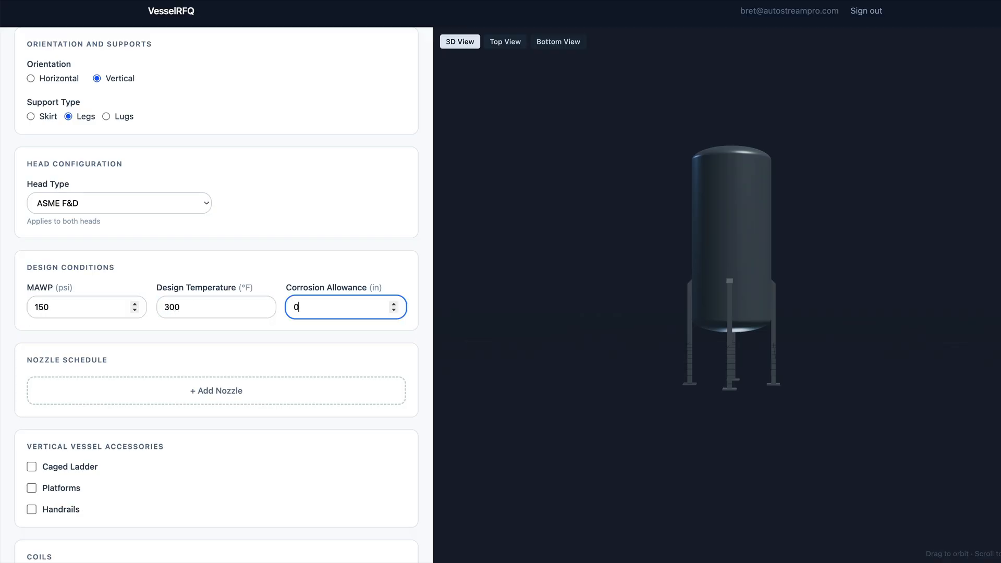
text(.125)
click(196, 359)
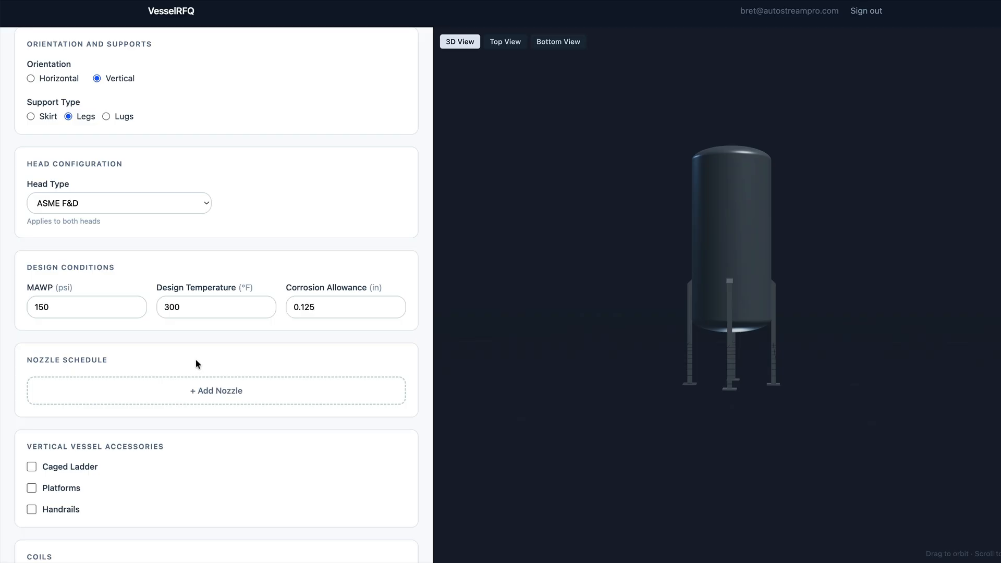
Step: Add a first nozzle to the nozzle schedule with the service name "Product Inlet"
scroll(212, 360, down, 3)
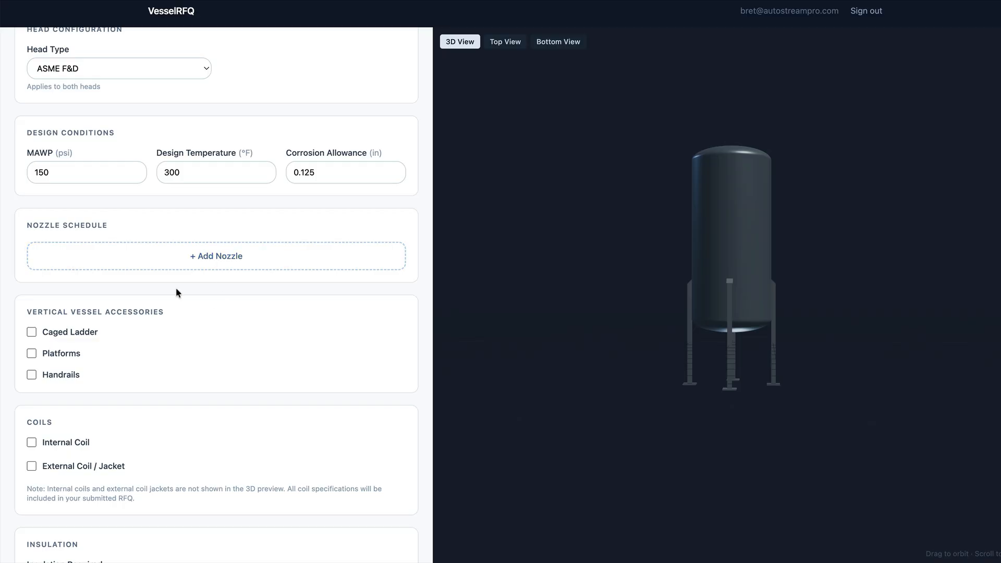
click(213, 258)
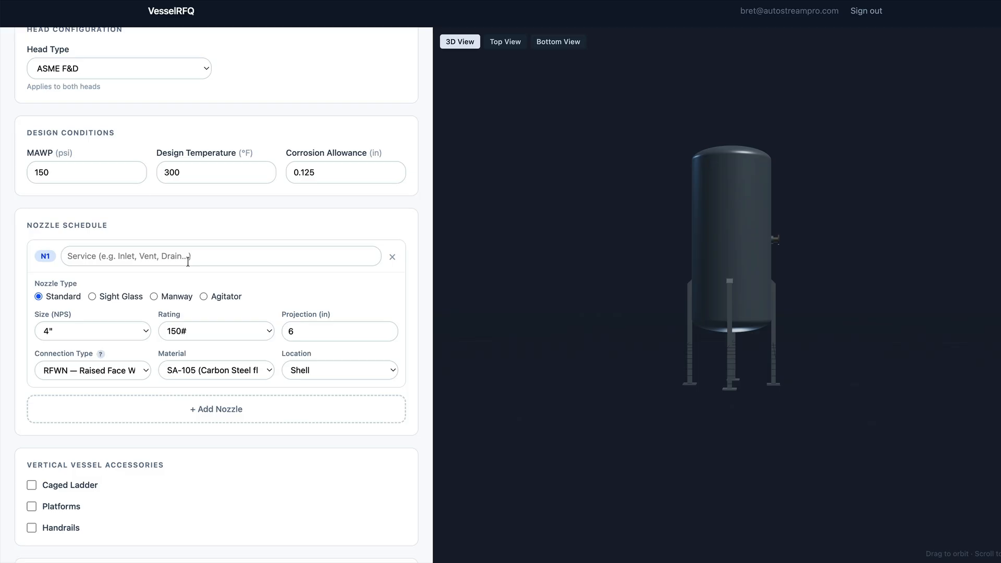
text(Produc)
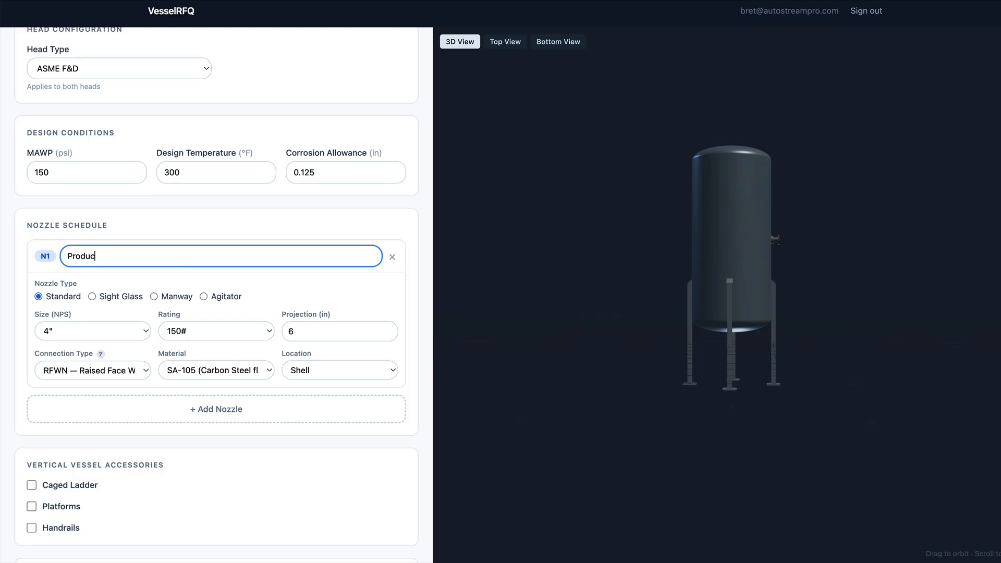
text(t Inlet)
key(BackSpace)
key(BackSpace)
key(BackSpace)
key(BackSpace)
key(BackSpace)
key(BackSpace)
text(Inlet)
Step: Set the Product Inlet nozzle to 6" size with an RFSO (Raised Face Slip On) connection
click(108, 331)
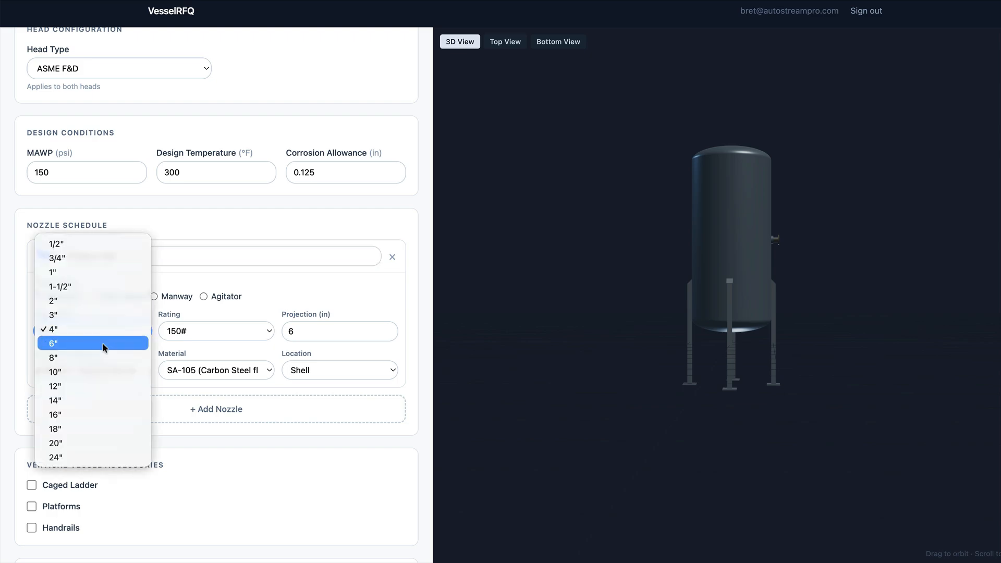
click(103, 343)
click(106, 372)
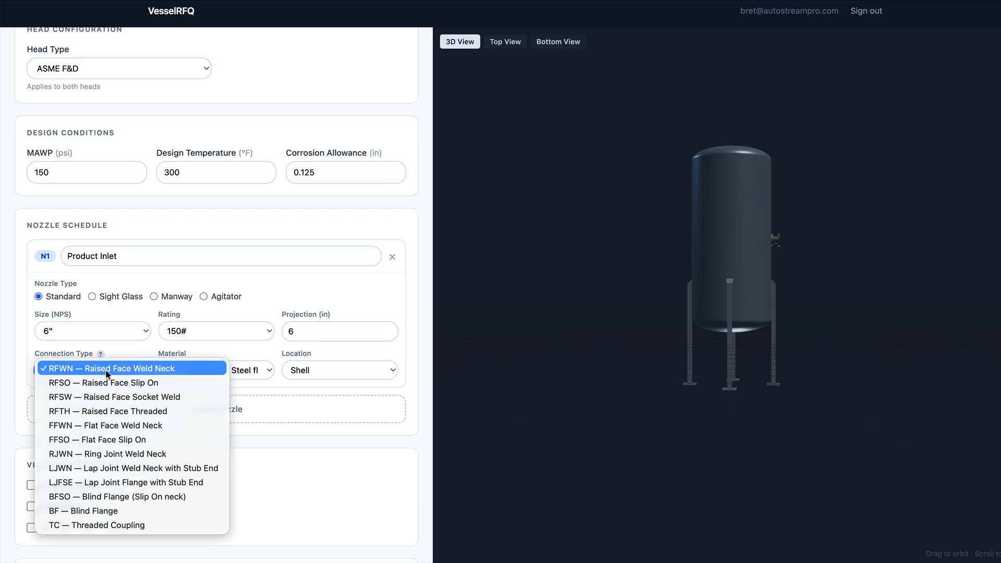
click(121, 384)
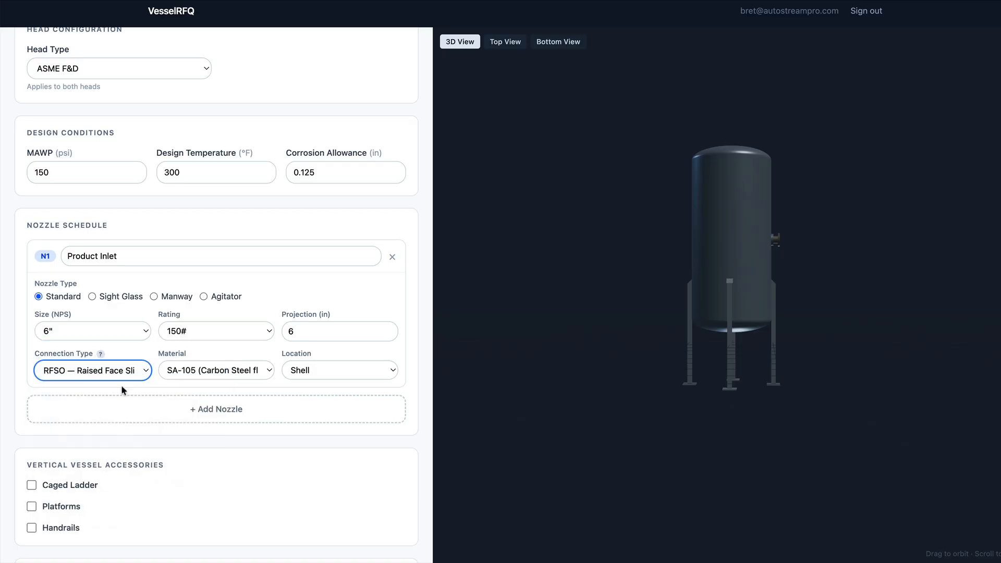
Step: Add a second nozzle for "Product Outlet" with 6" size and an RFSO (Raised Face Slip On) connection
click(230, 408)
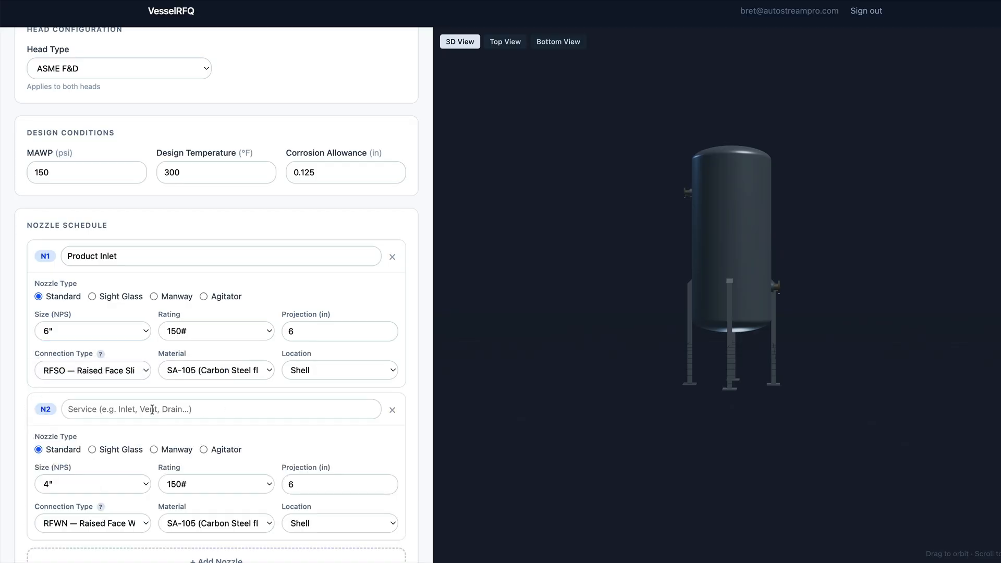
text(Pr)
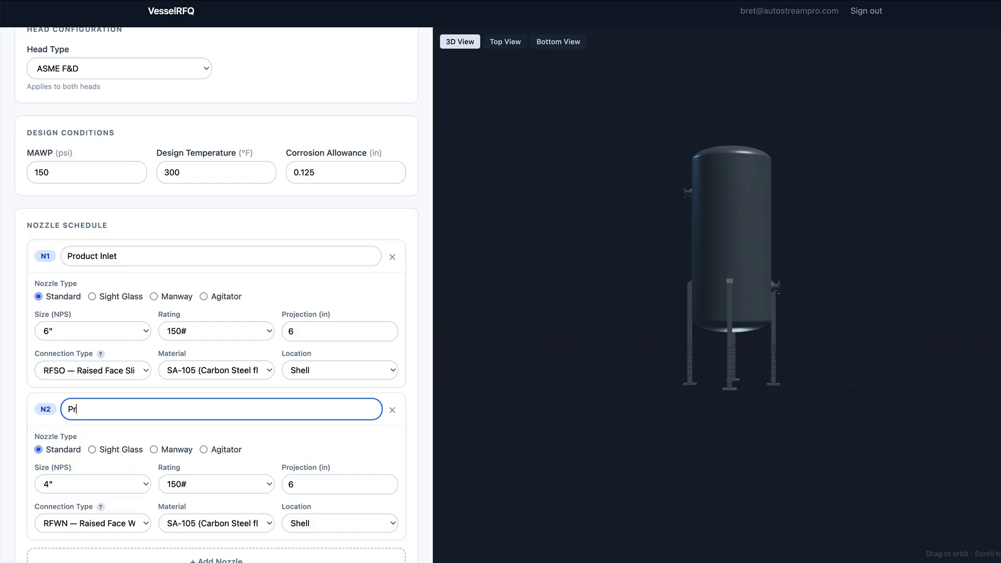
text(oduct Outlet)
click(121, 481)
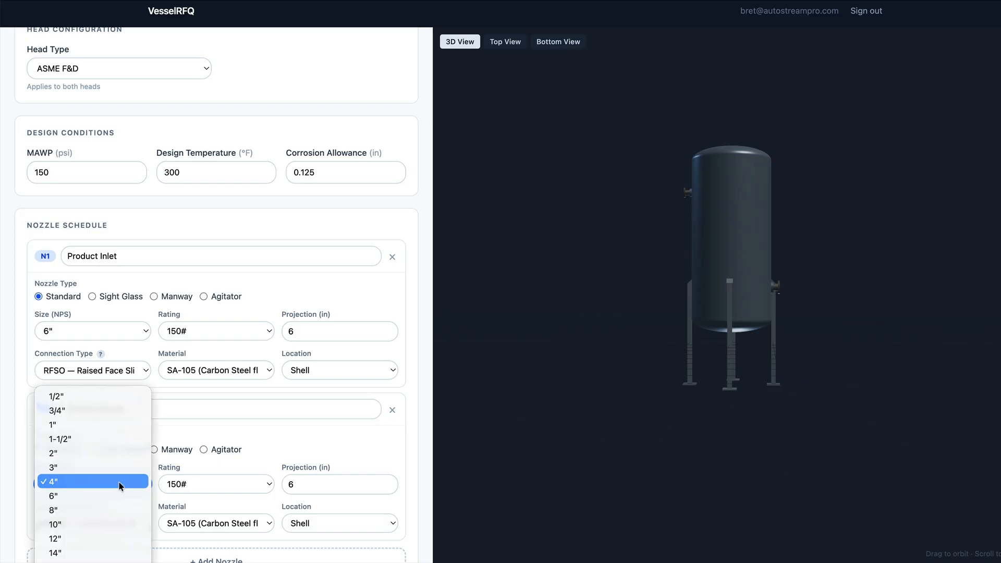
click(105, 493)
click(323, 425)
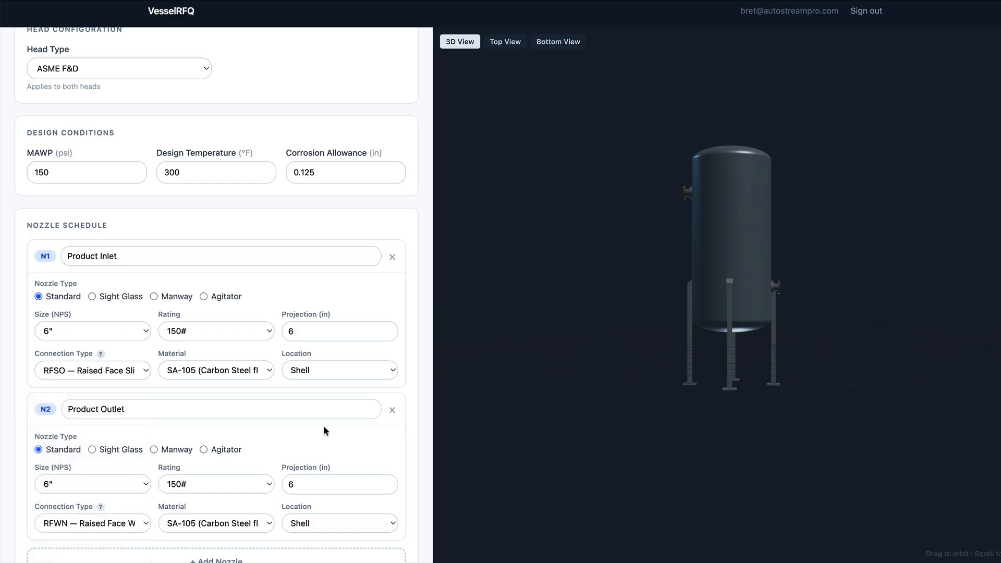
scroll(323, 426, down, 4)
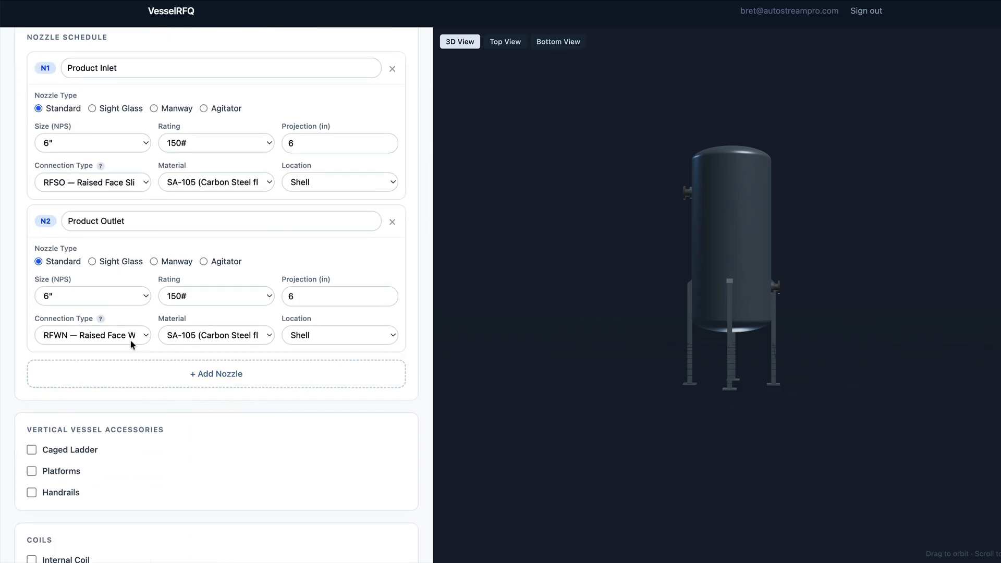
click(117, 337)
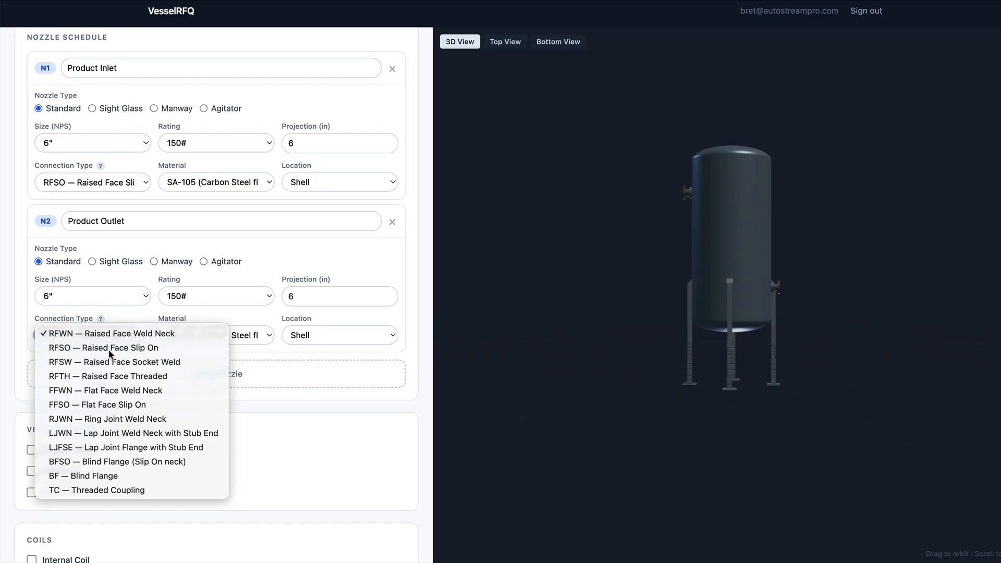
click(109, 348)
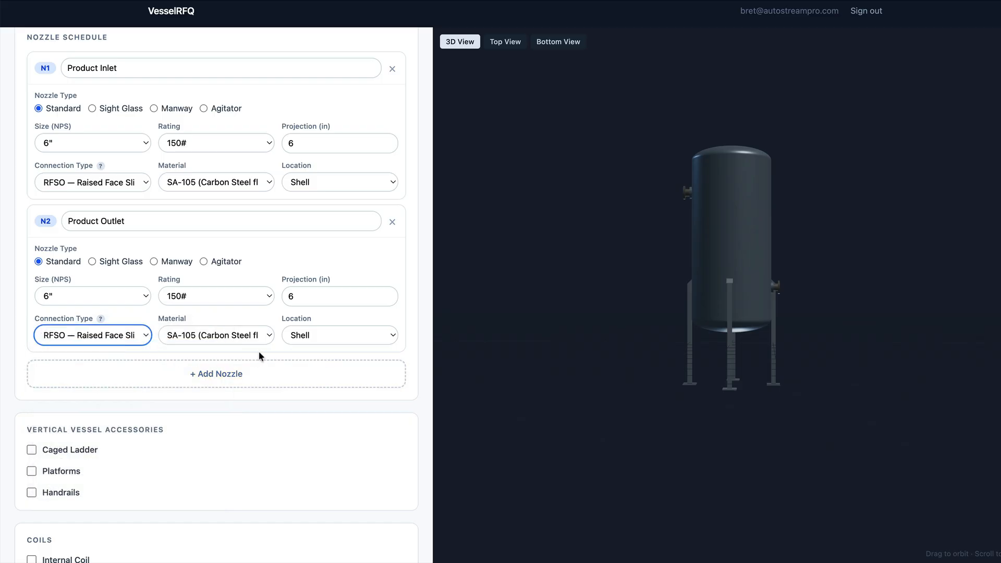
Step: Add a third nozzle with the service name "Steam Inlet" and a 2" size
click(230, 370)
click(132, 374)
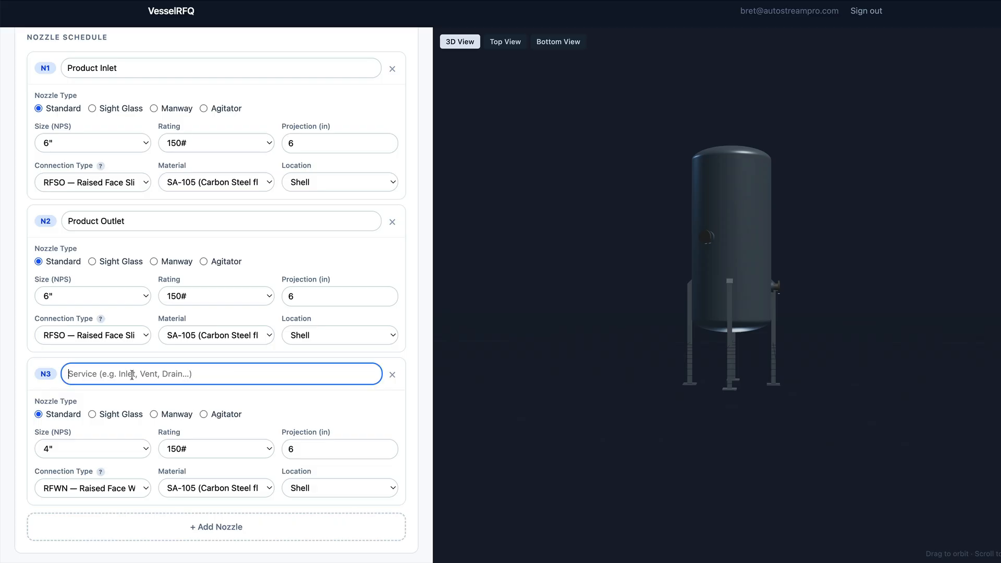
text(Ste)
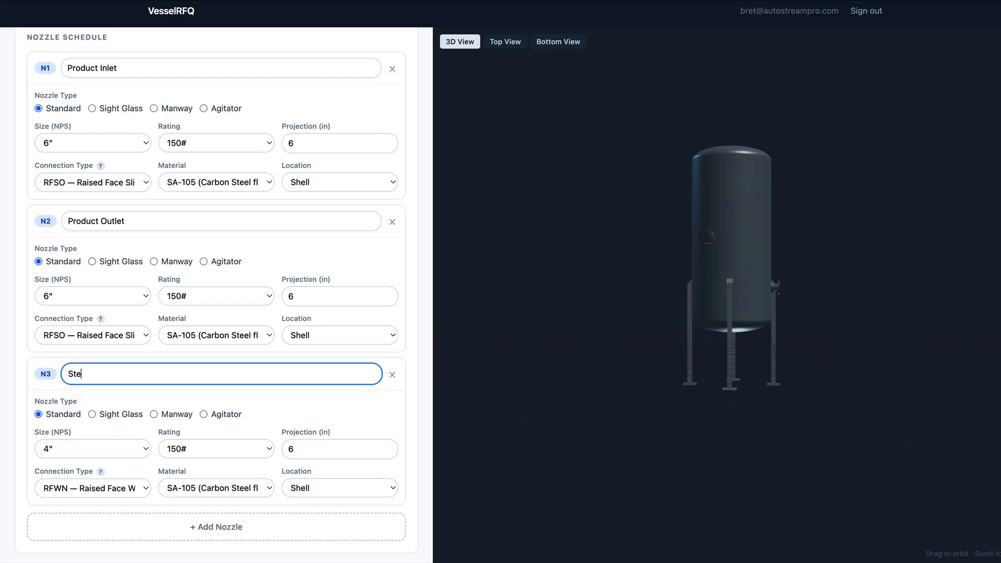
text(am Inlet)
click(111, 451)
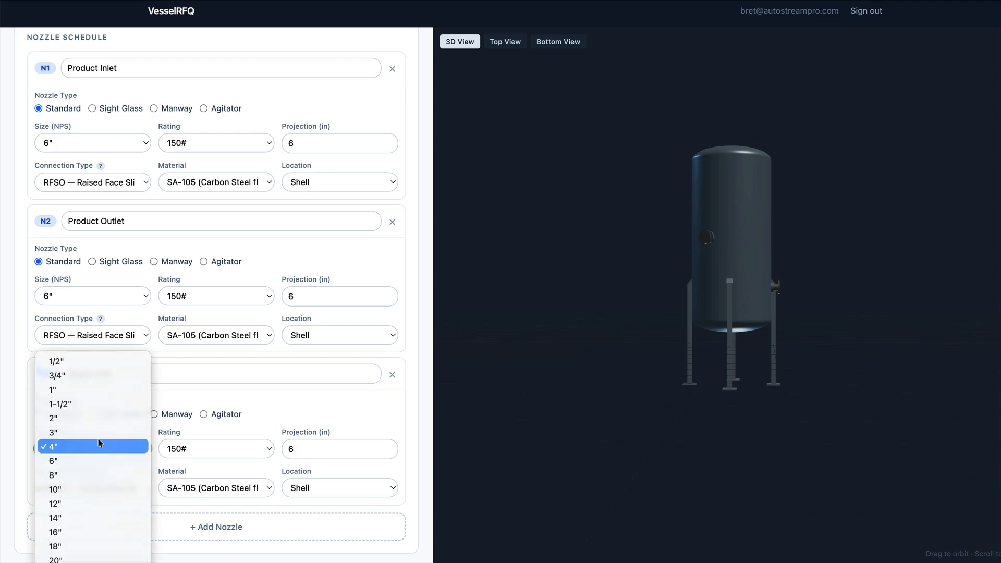
click(100, 416)
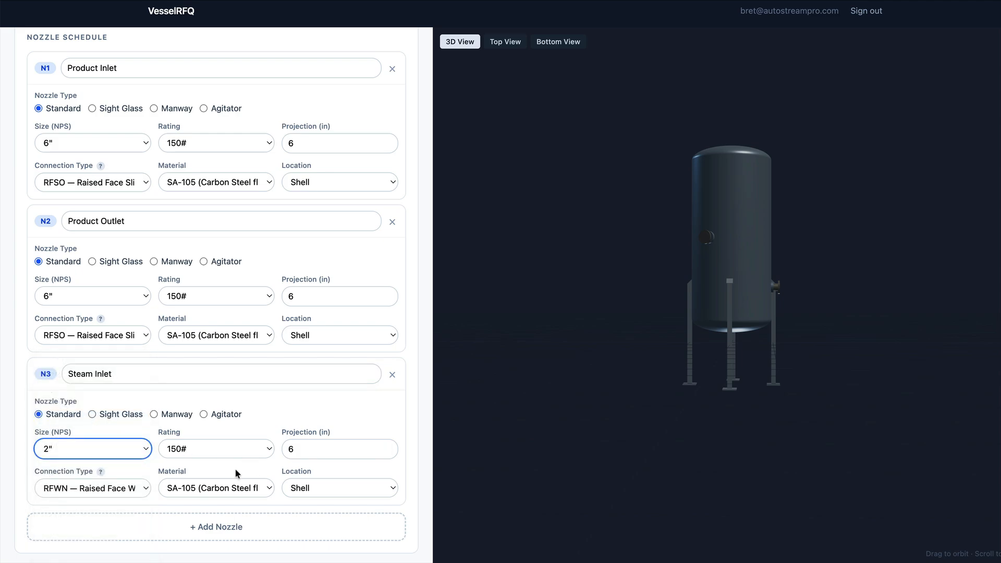
Step: Give the Steam Inlet nozzle an RFSO (Raised Face Slip On) connection and keep SA-105 carbon steel as its material
scroll(201, 468, down, 1)
click(101, 441)
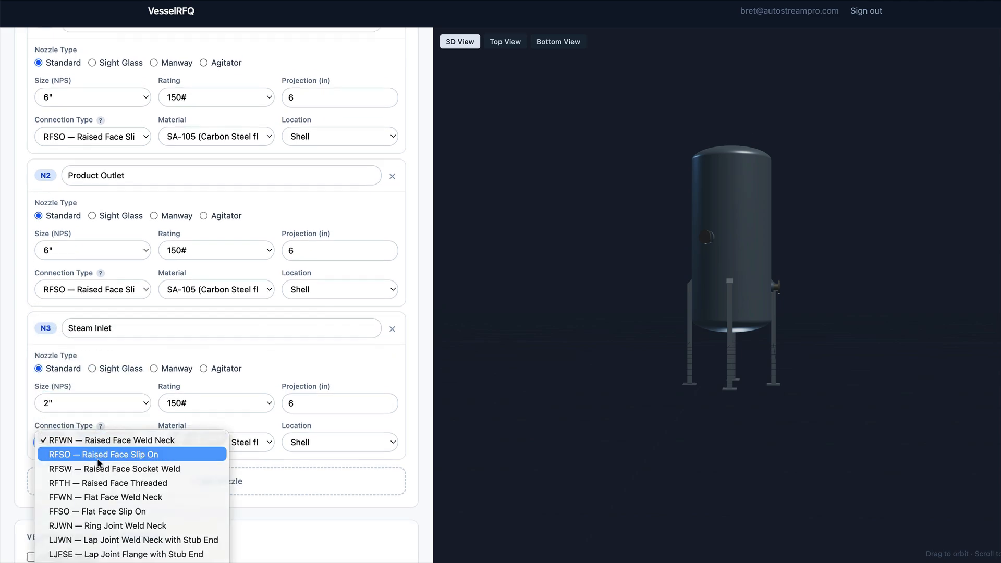
click(102, 455)
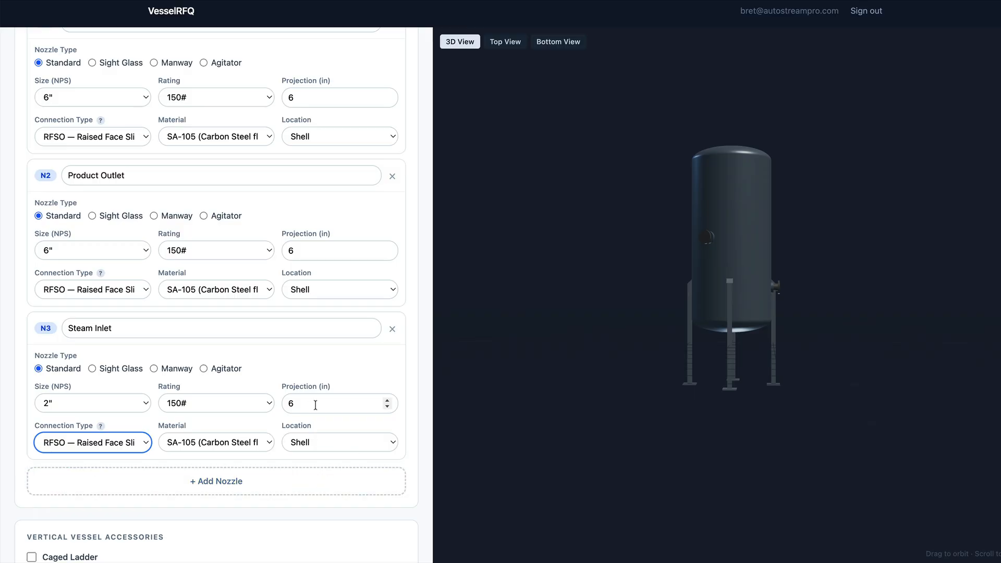
click(222, 448)
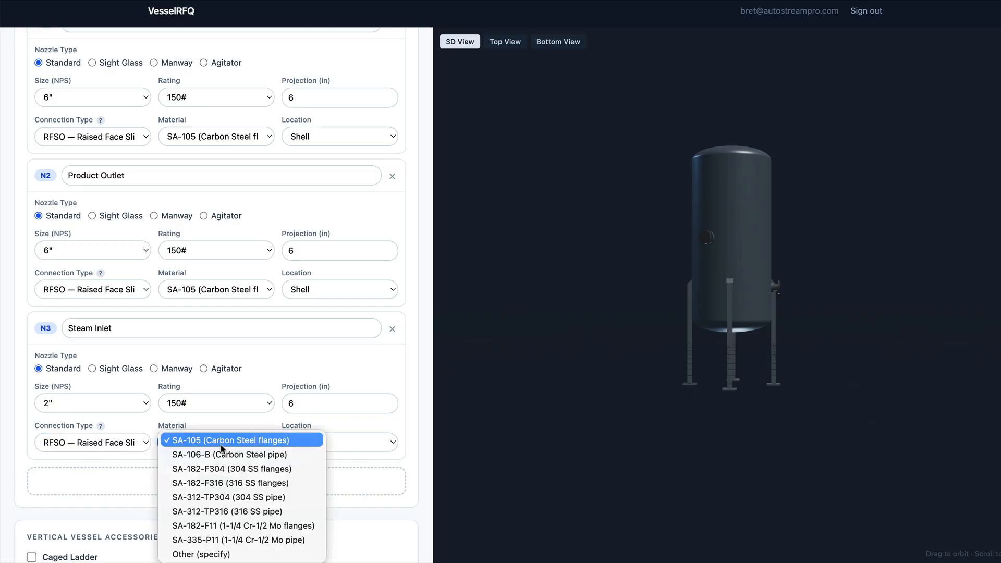
click(221, 443)
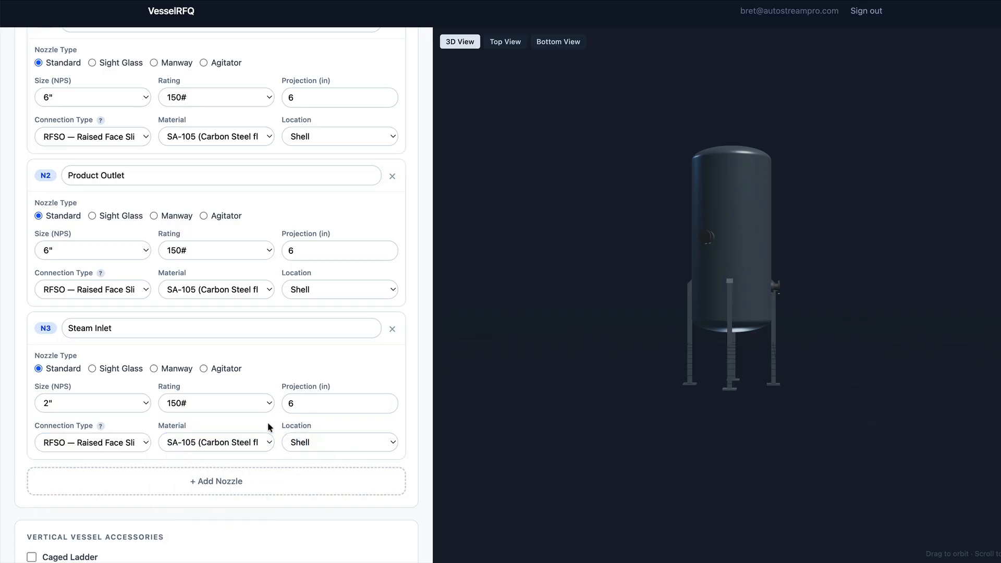
scroll(268, 426, down, 5)
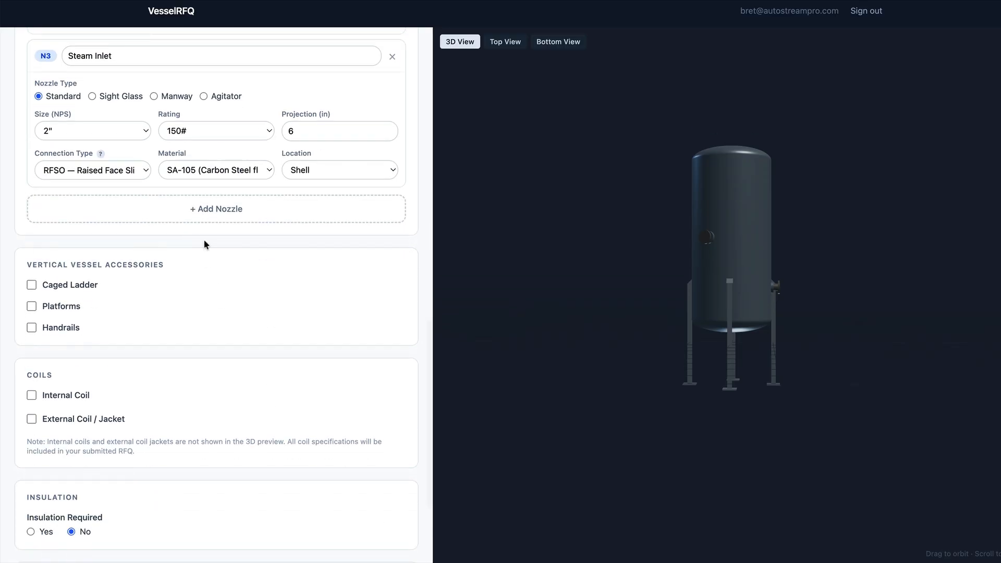
Step: Add a fourth nozzle with the service name "Condensate Oulet"
click(206, 222)
click(192, 218)
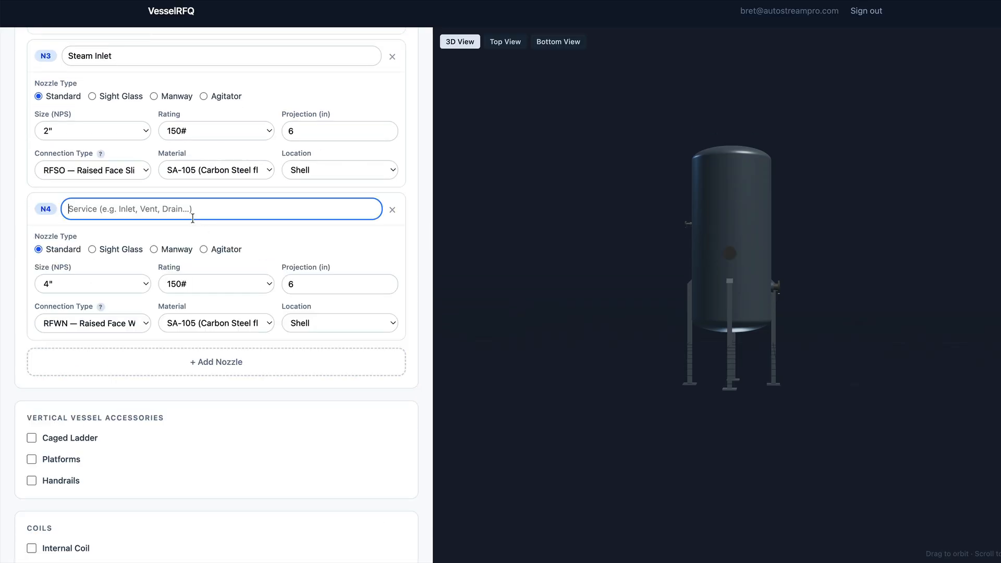
text(Conde)
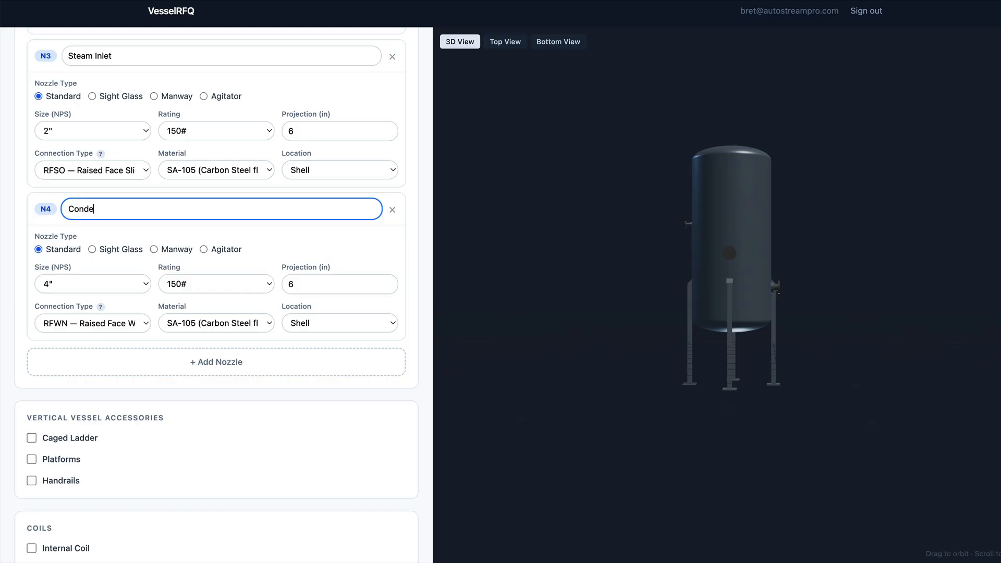
text(nsate In)
key(BackSpace)
key(BackSpace)
key(BackSpace)
text(Ou)
key(BackSpace)
text(ulet)
Step: Set the condensate nozzle to 2" size with an RFSO (Raised Face Slip On) connection
click(117, 290)
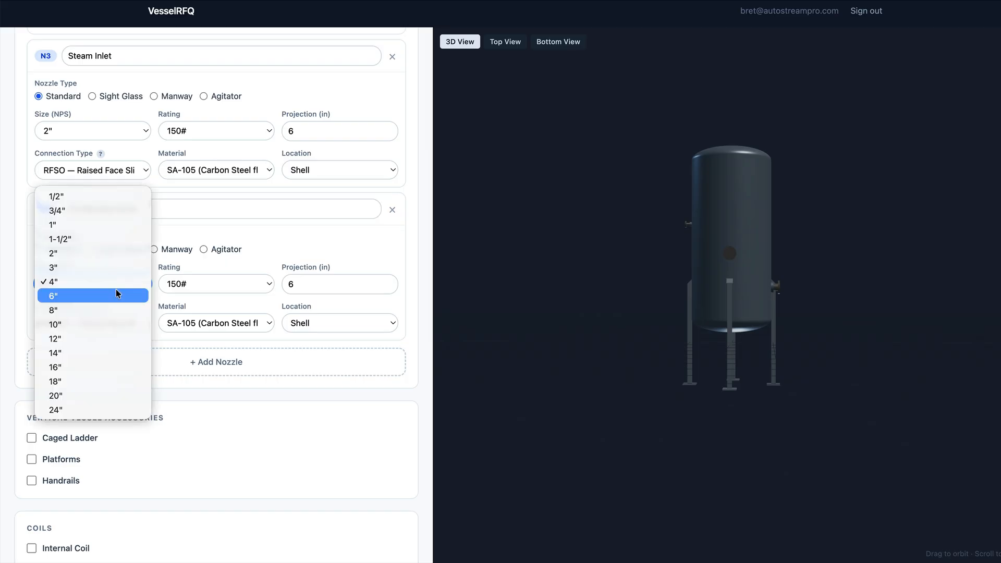
click(100, 253)
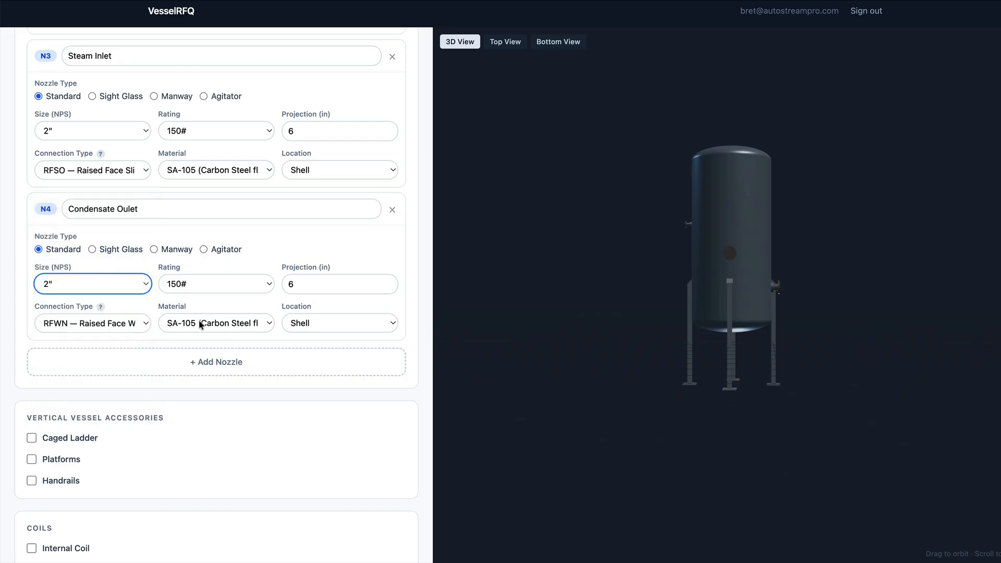
click(86, 324)
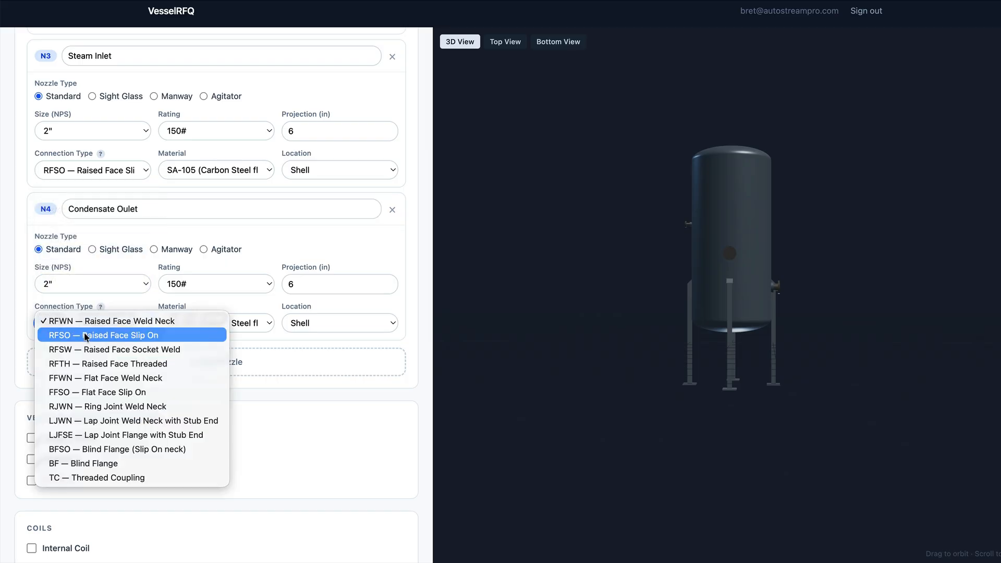
click(86, 335)
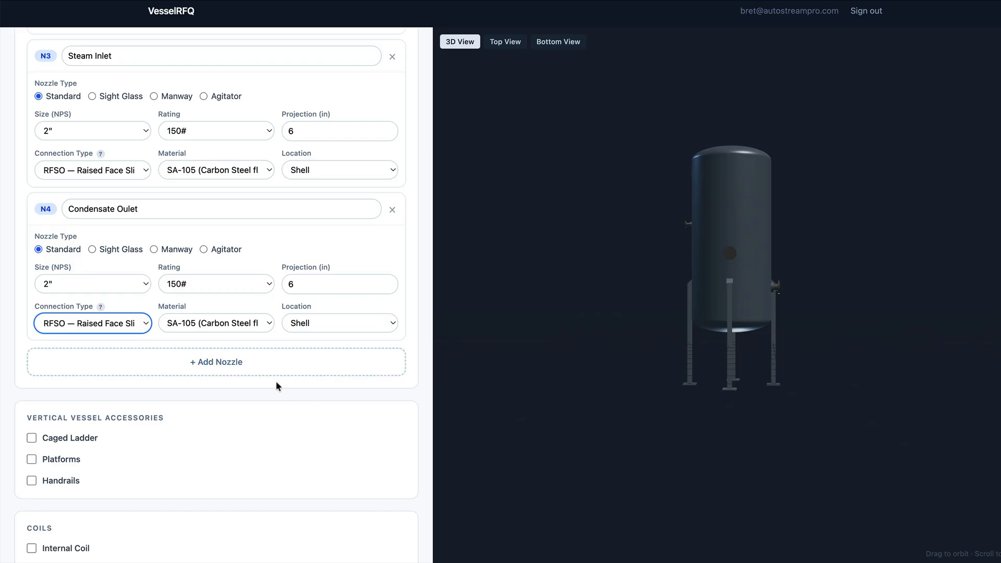
Step: Add a fifth nozzle with the service name "Manway" and set its nozzle type to Manway
click(247, 364)
click(247, 363)
text(M)
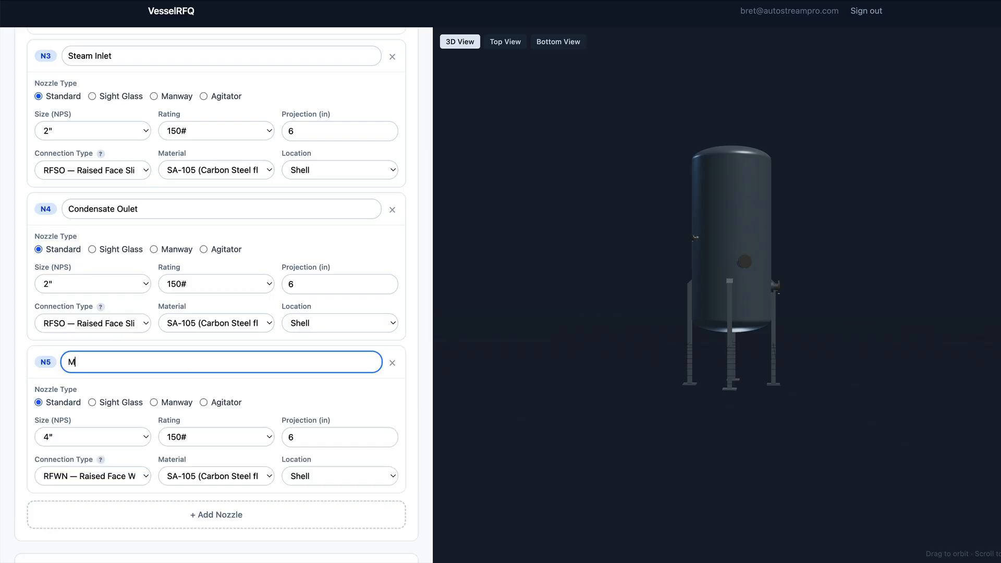
text(anway)
click(154, 402)
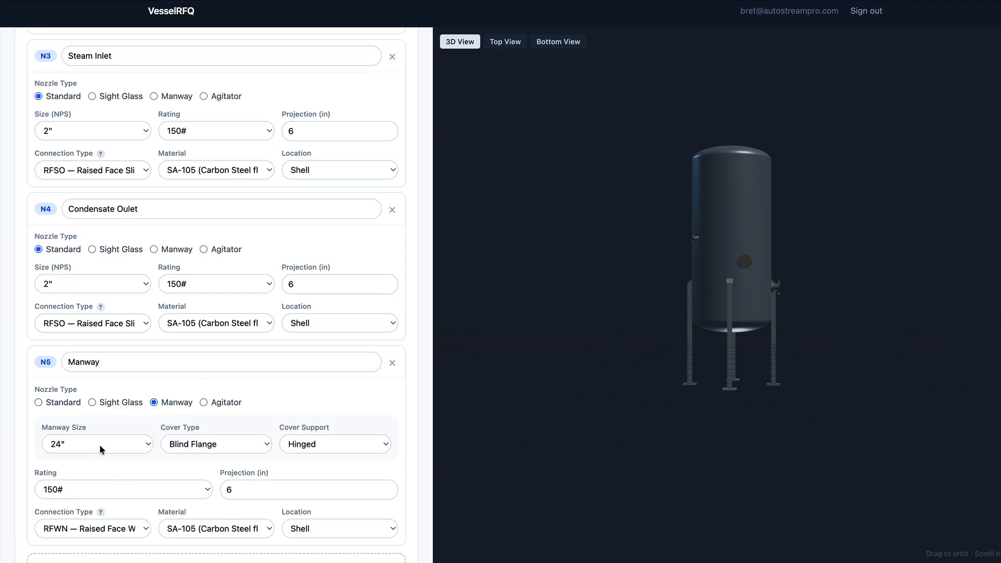
Step: Set the manway size to 20" with a Davit Arm cover support, keeping the Blind Flange cover type
click(204, 450)
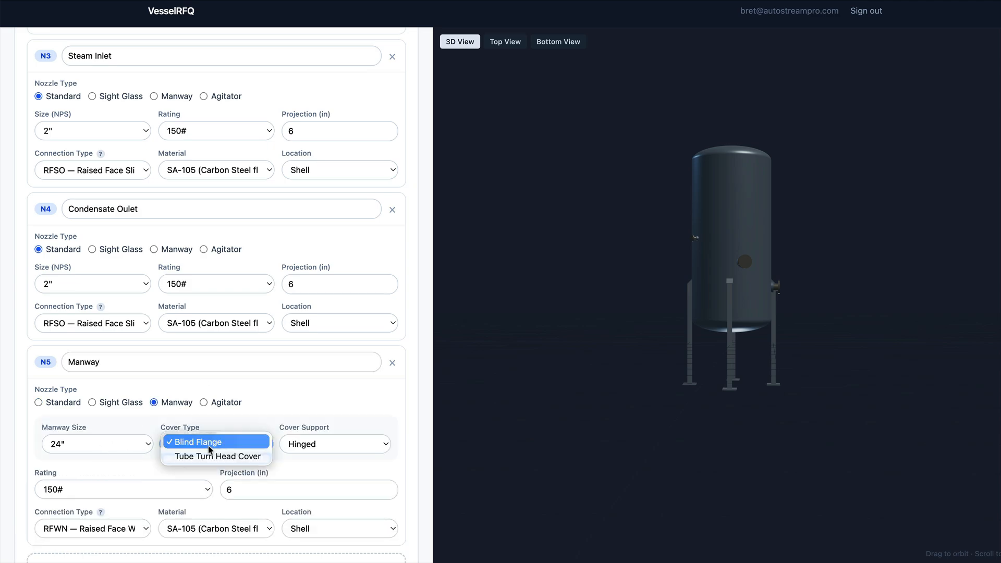
click(313, 440)
click(320, 442)
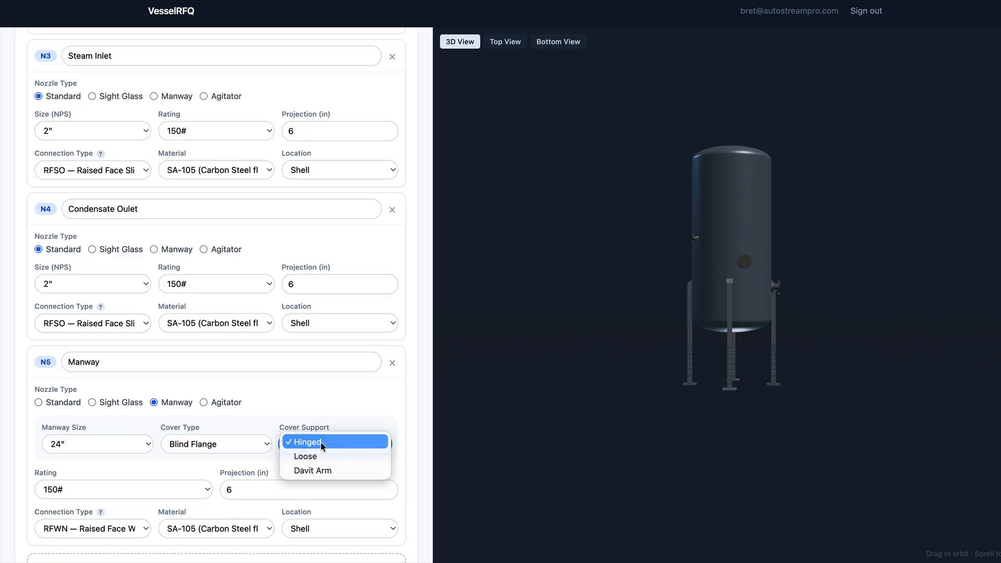
click(127, 436)
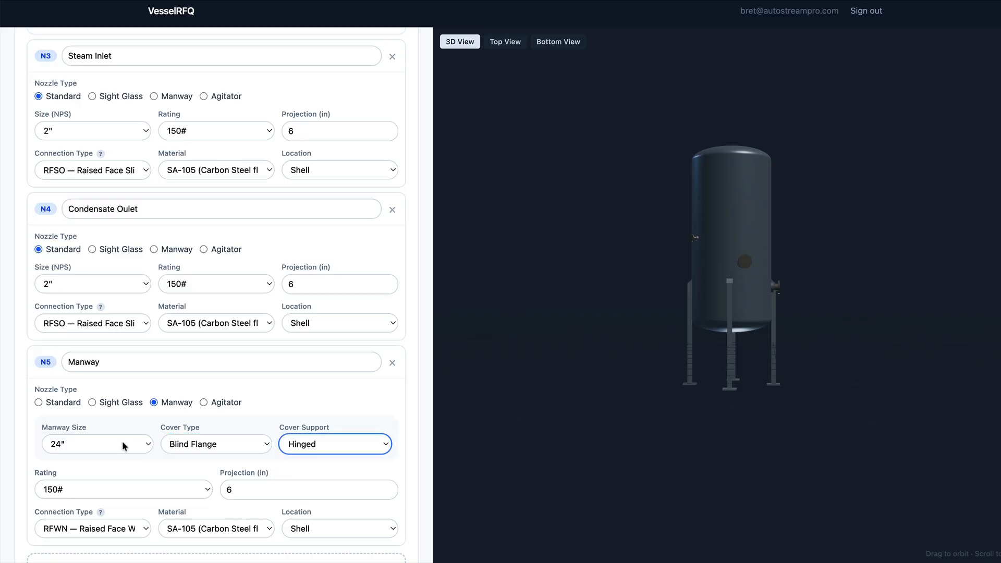
click(121, 441)
click(114, 426)
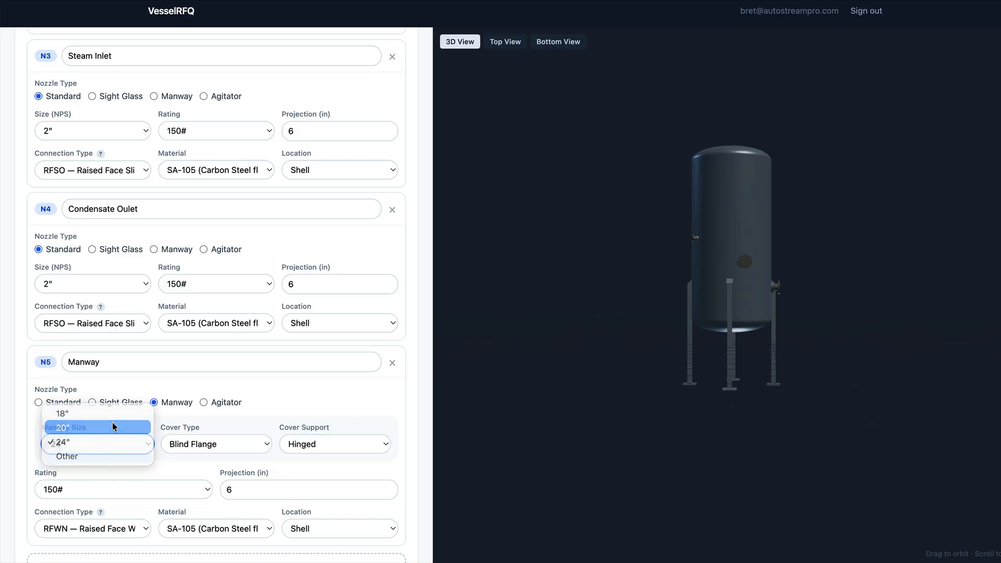
click(317, 446)
click(322, 471)
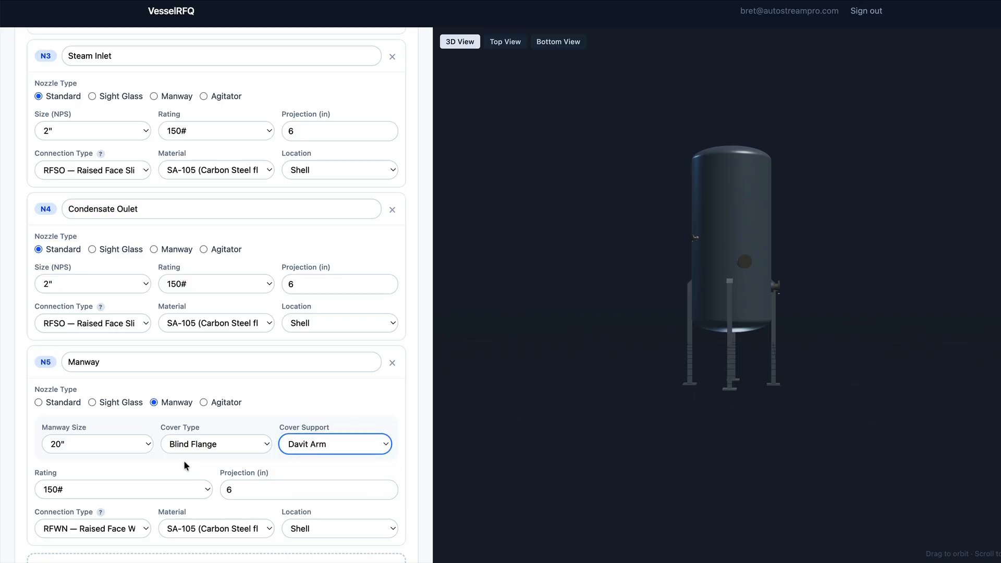
Step: Give the manway nozzle an RFSO (Raised Face Slip On) connection
scroll(135, 458, down, 3)
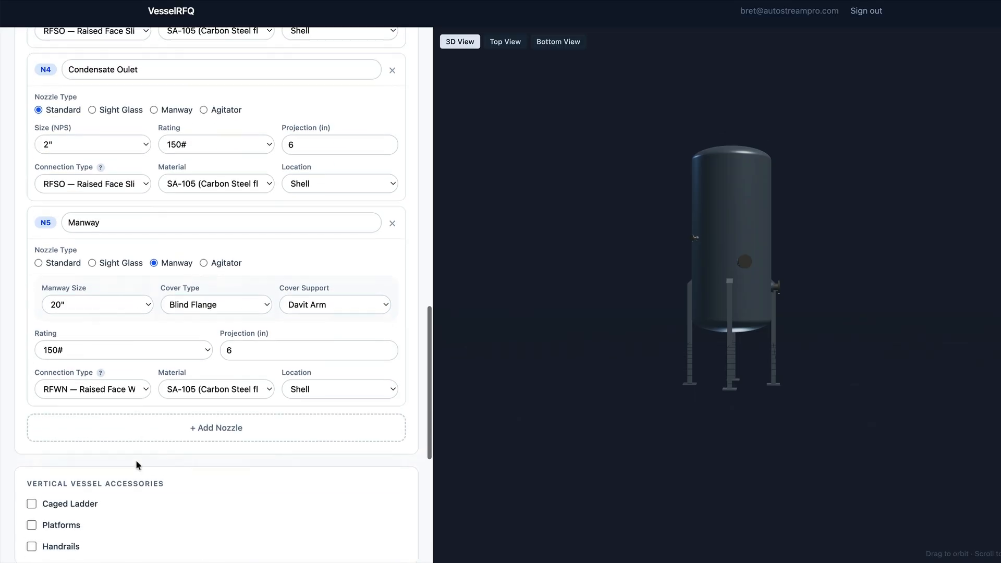
click(95, 389)
click(98, 401)
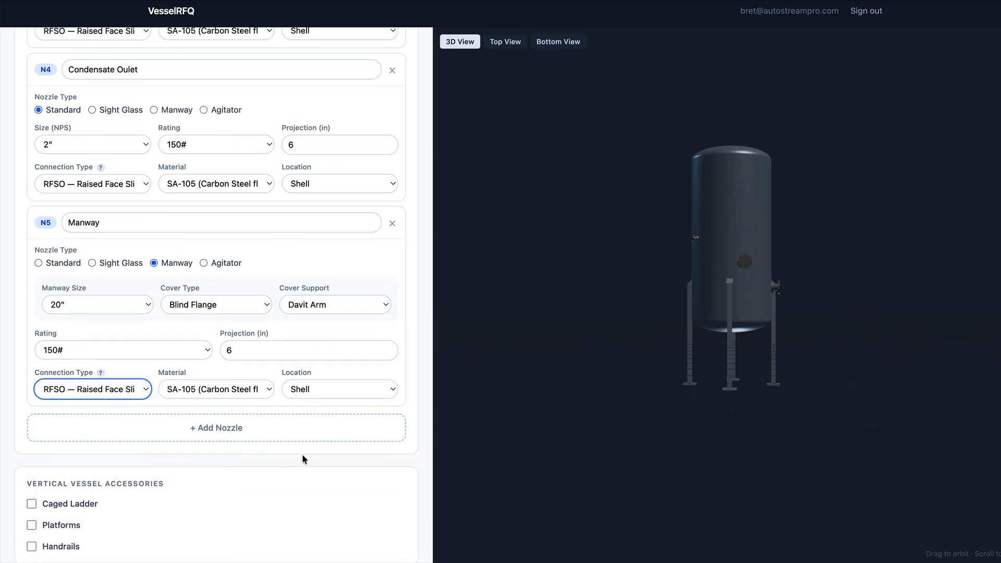
Step: Include a caged ladder, 2 platforms with 3/4 circumference coverage, and handrails in the vertical vessel accessories
scroll(303, 454, down, 2)
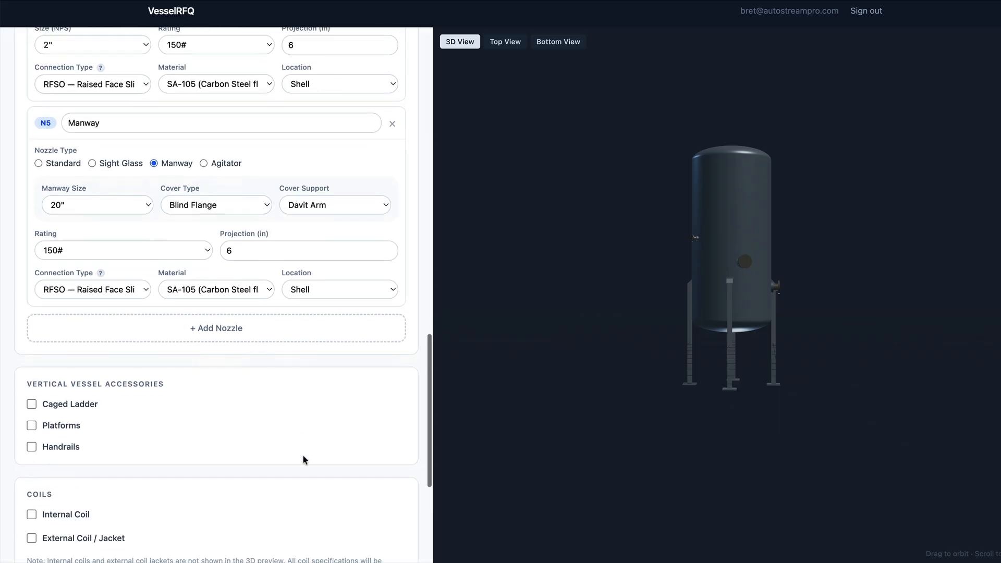
click(31, 426)
click(88, 459)
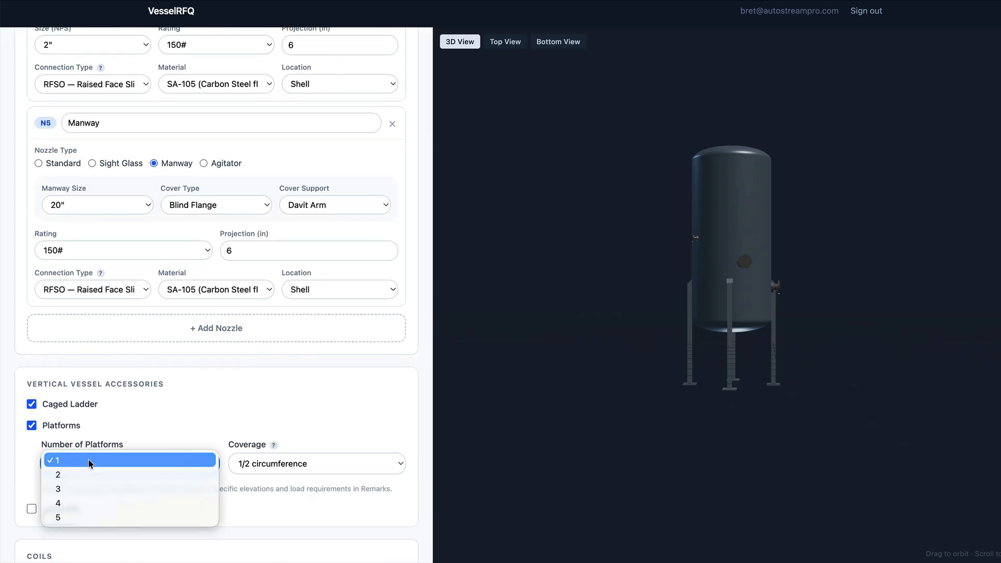
click(122, 477)
click(286, 464)
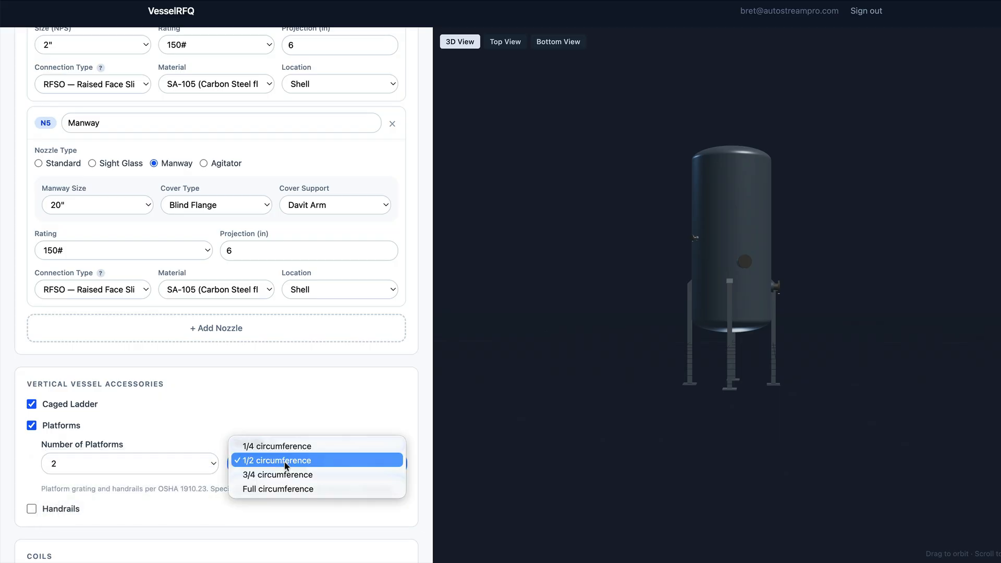
click(292, 474)
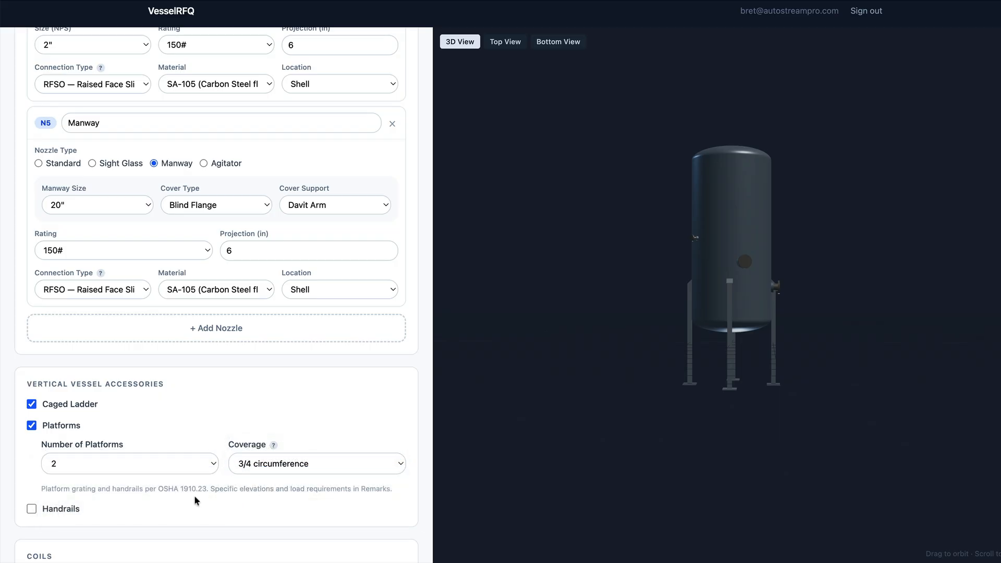
scroll(194, 495, down, 3)
click(28, 442)
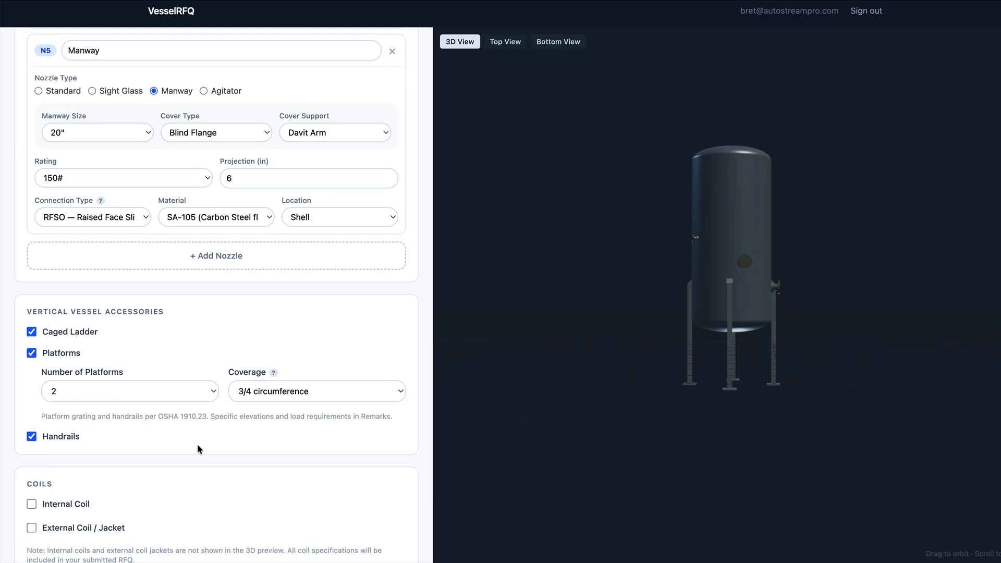
Step: Include an internal coil with 2" pipe size and 14 turns
scroll(246, 441, down, 4)
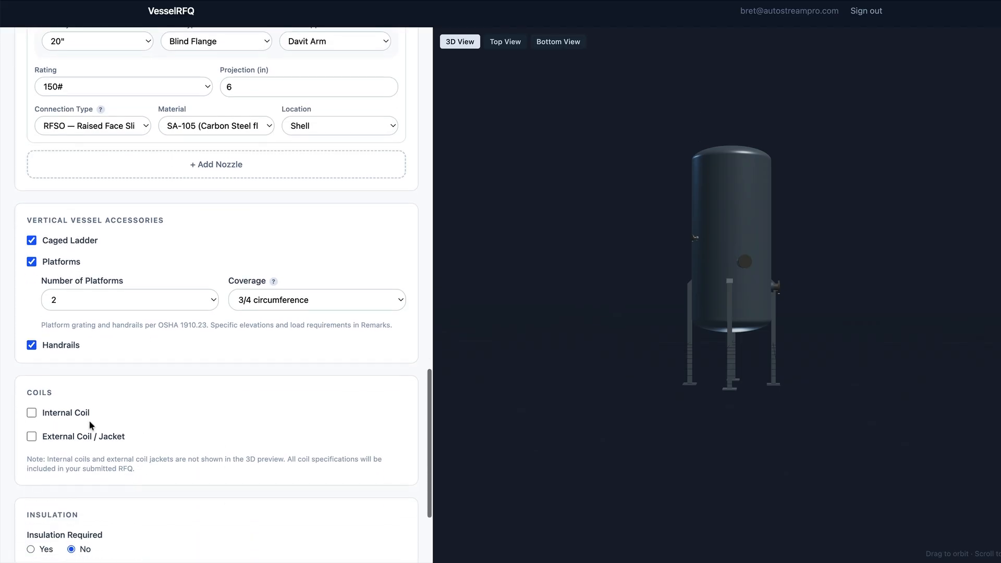
click(32, 413)
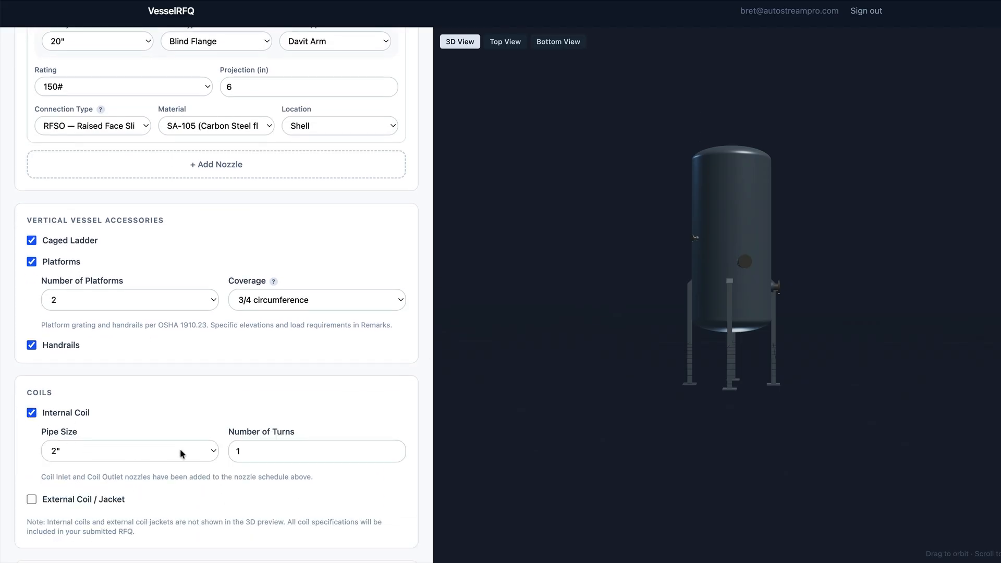
click(275, 449)
text(4)
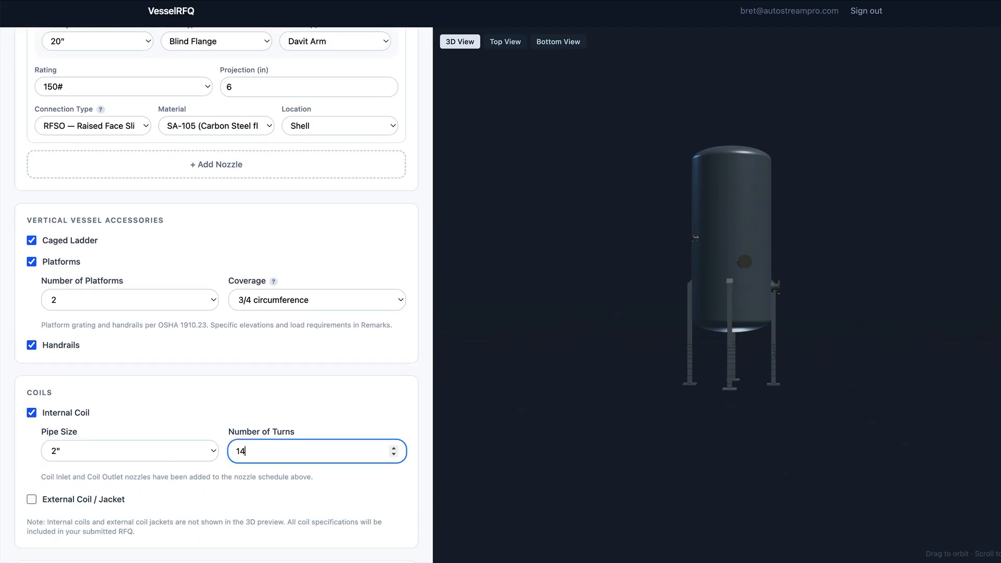
scroll(277, 472, down, 4)
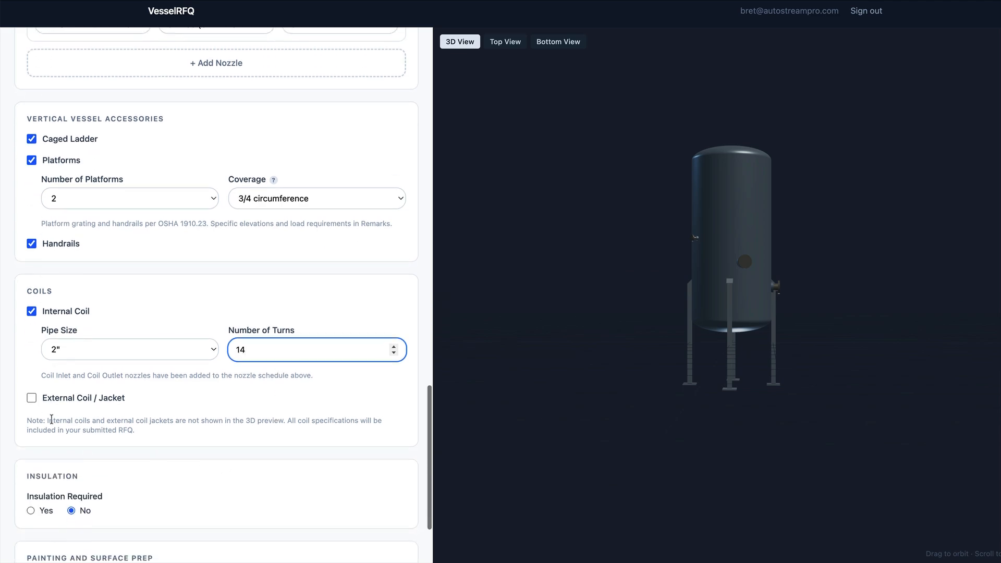
click(32, 399)
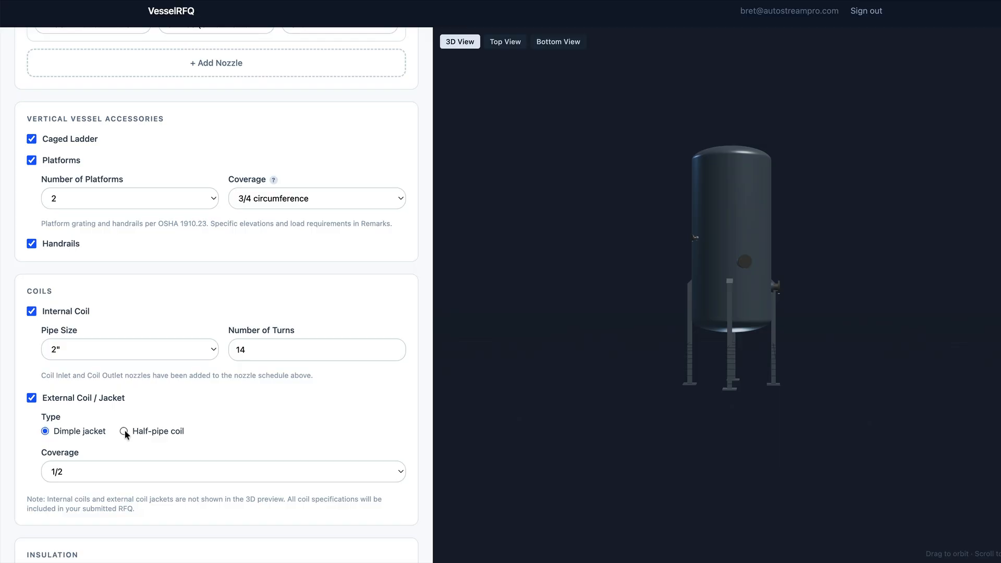
click(124, 431)
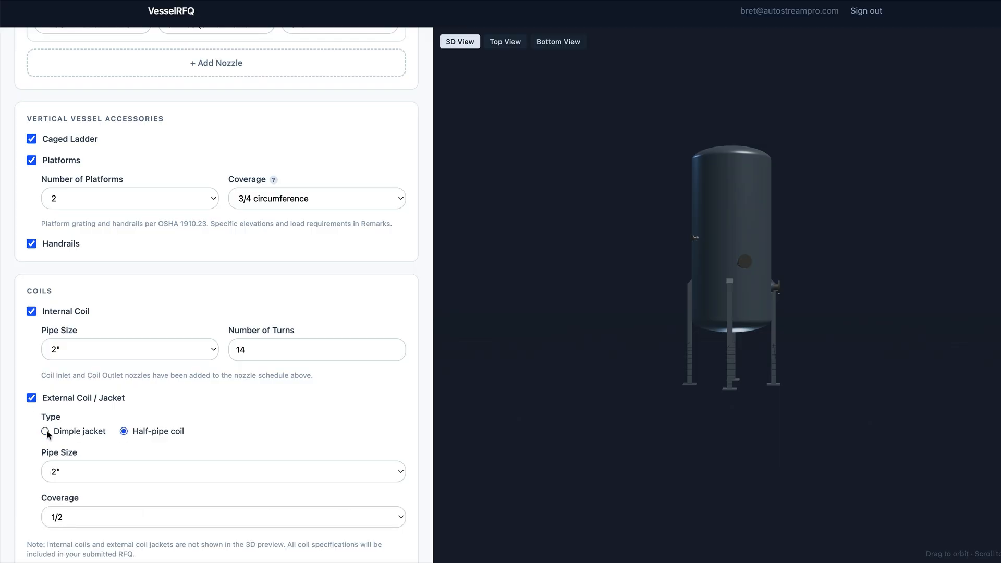
click(46, 431)
click(32, 398)
Step: Require mineral wool insulation with a thickness of 2 inches and a stainless steel jacket
scroll(228, 396, down, 1)
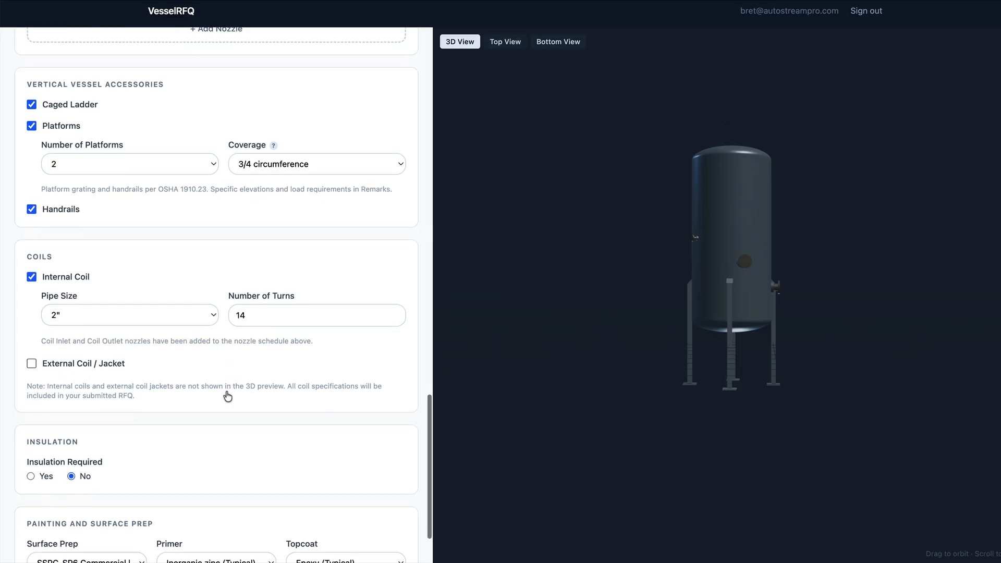
scroll(228, 396, down, 3)
click(31, 330)
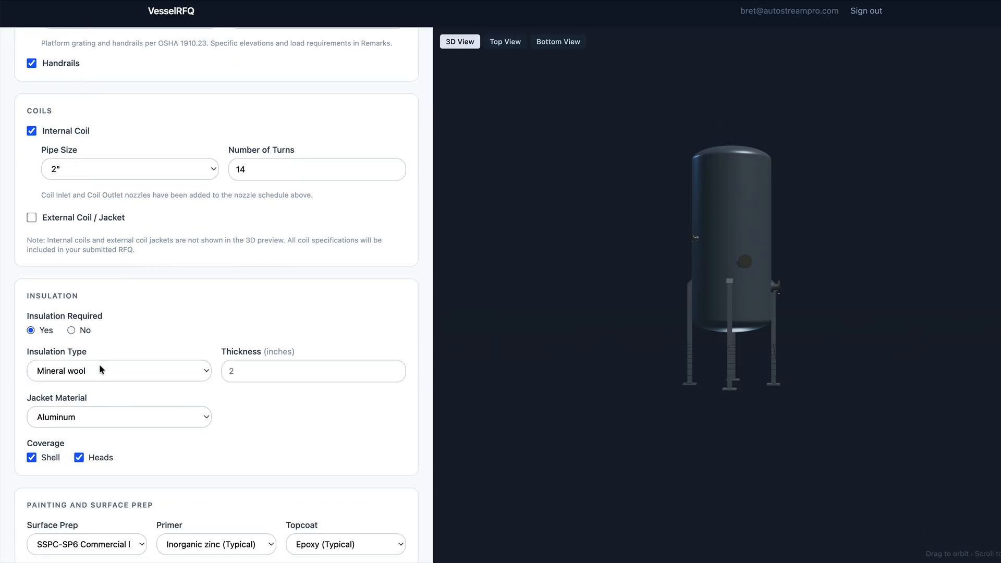
click(115, 370)
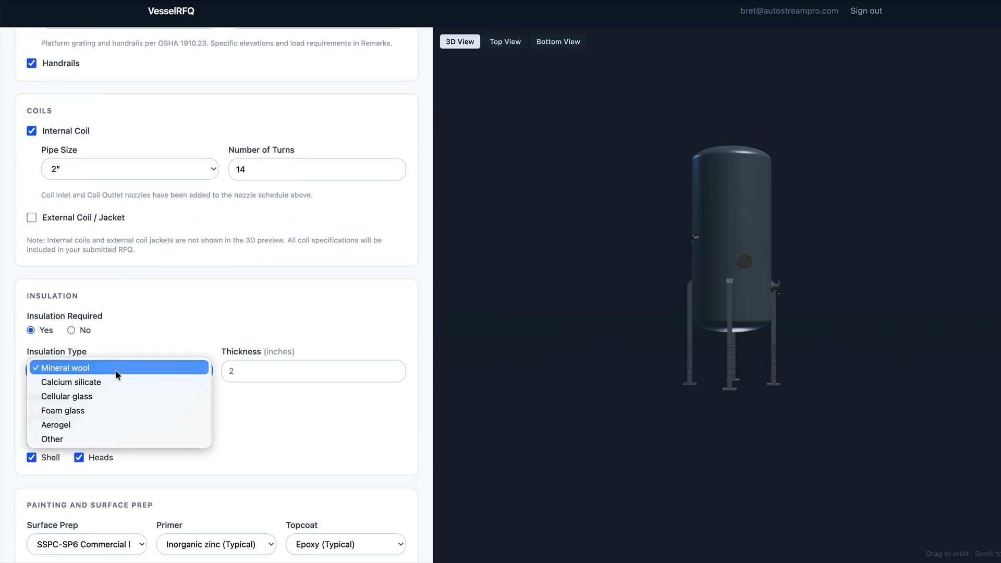
click(115, 371)
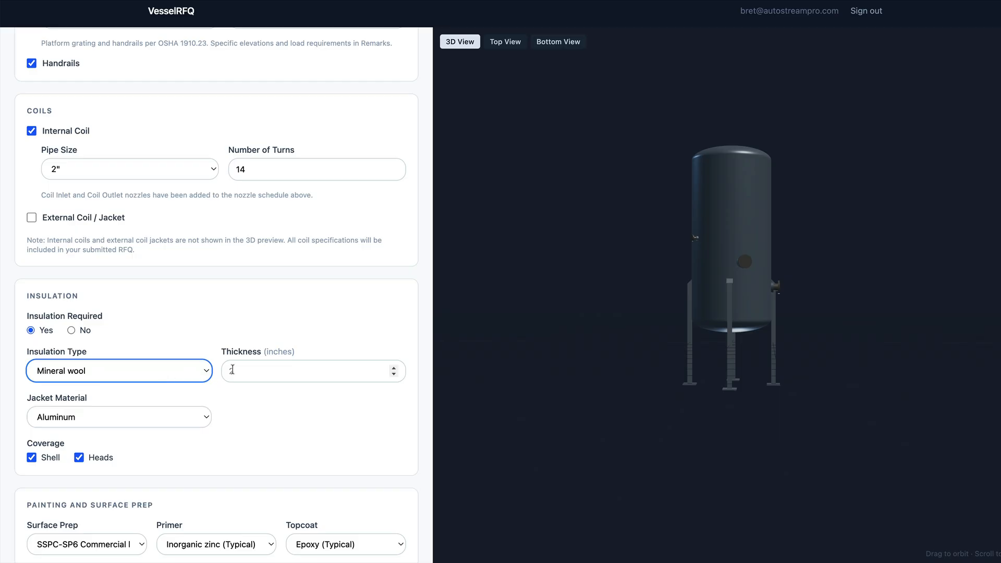
click(247, 369)
text(2)
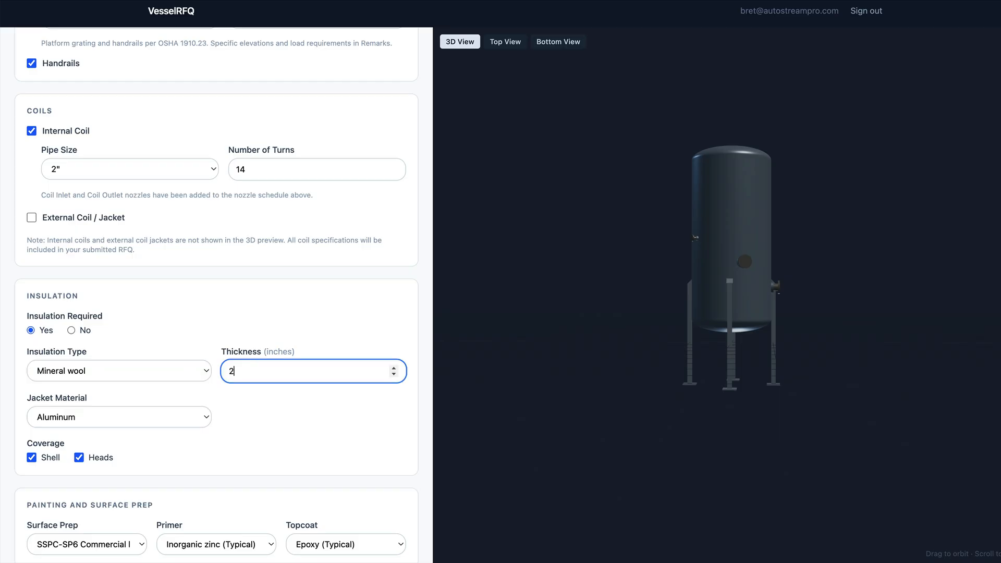
click(230, 402)
click(138, 421)
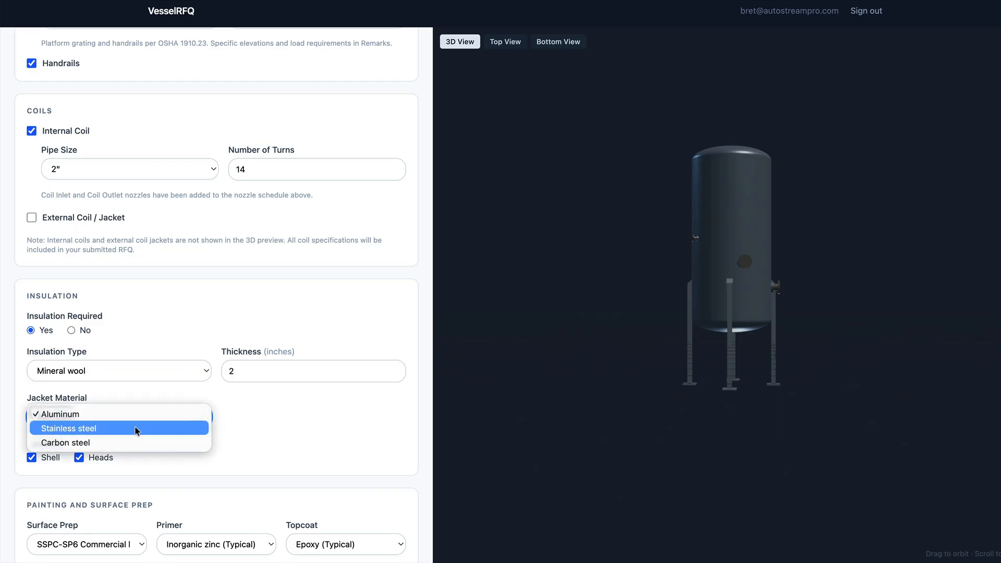
click(134, 428)
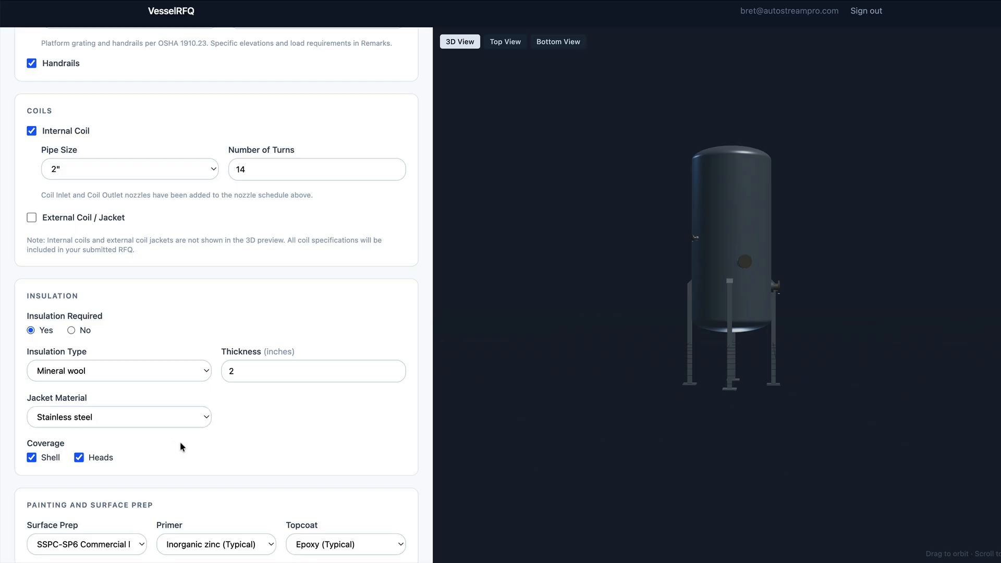
scroll(180, 446, down, 3)
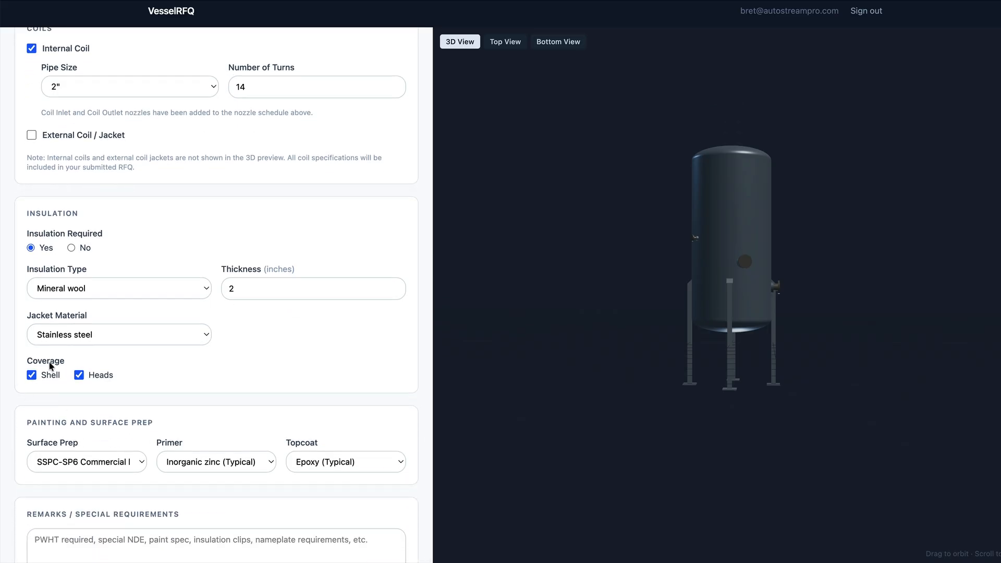
scroll(179, 380, down, 2)
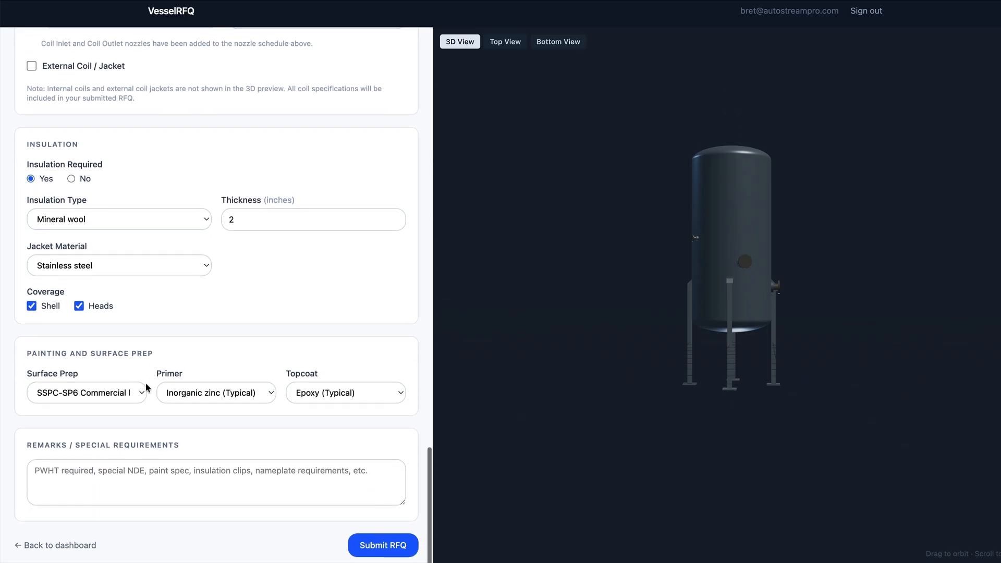
Step: Specify SSPC-SP6 Commercial blast (Typical) surface prep, Epoxy primer and an Epoxy (Typical) topcoat for the tank
click(109, 397)
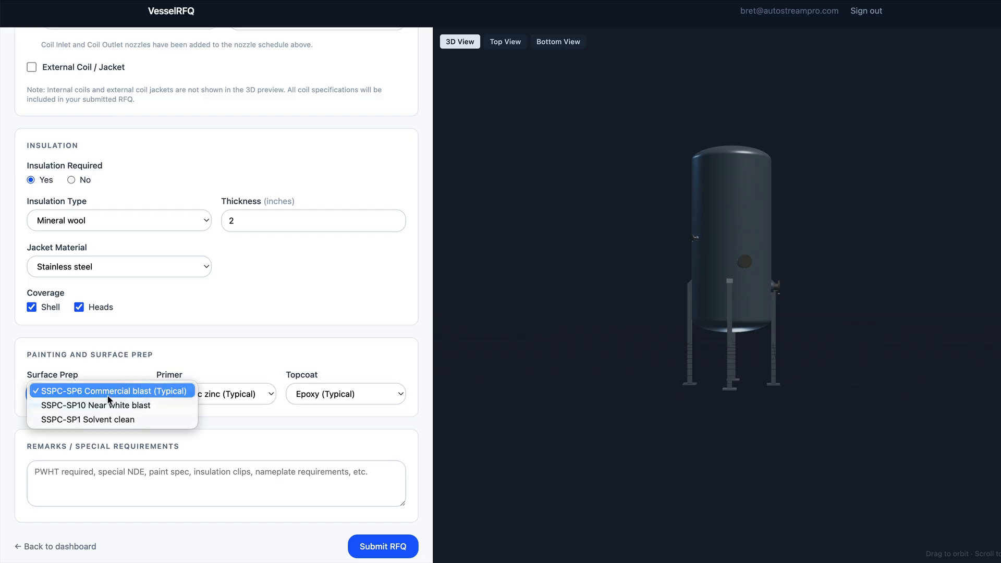
click(108, 397)
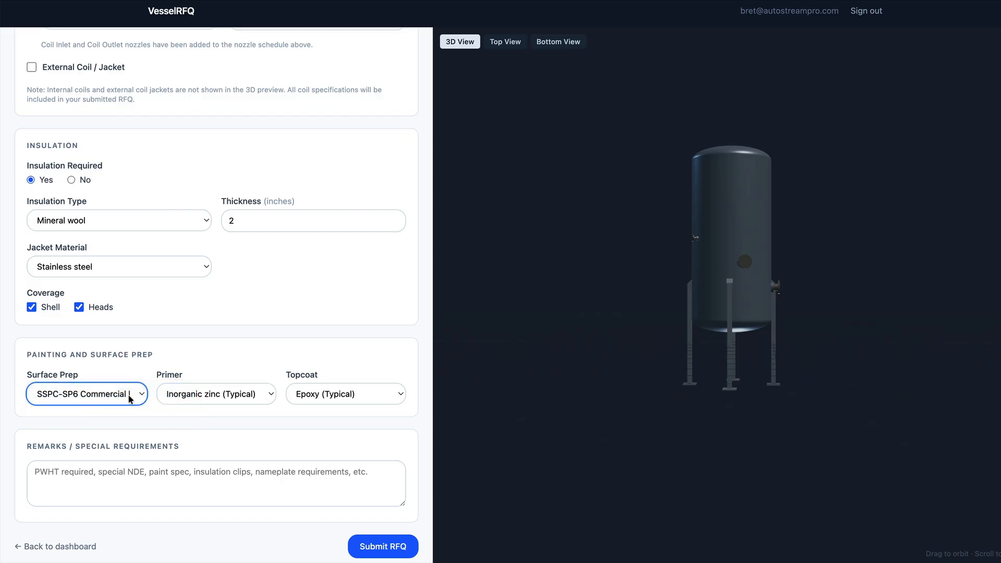
click(201, 396)
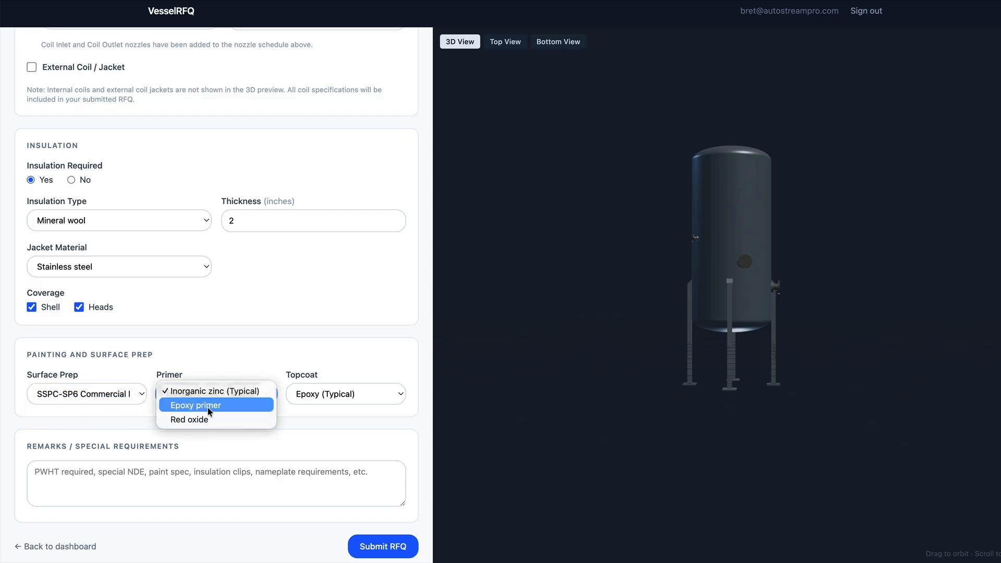
click(207, 407)
click(352, 399)
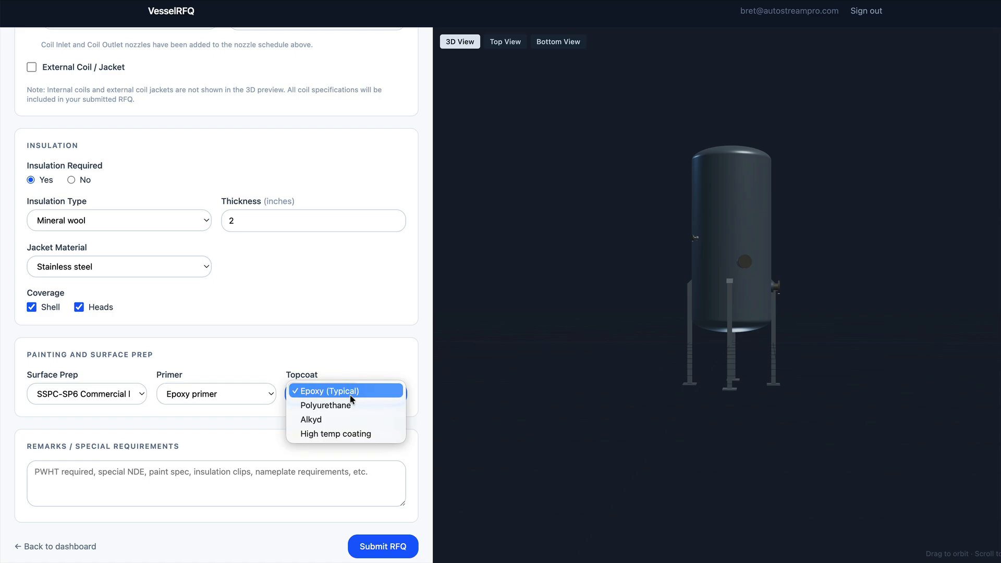
click(351, 397)
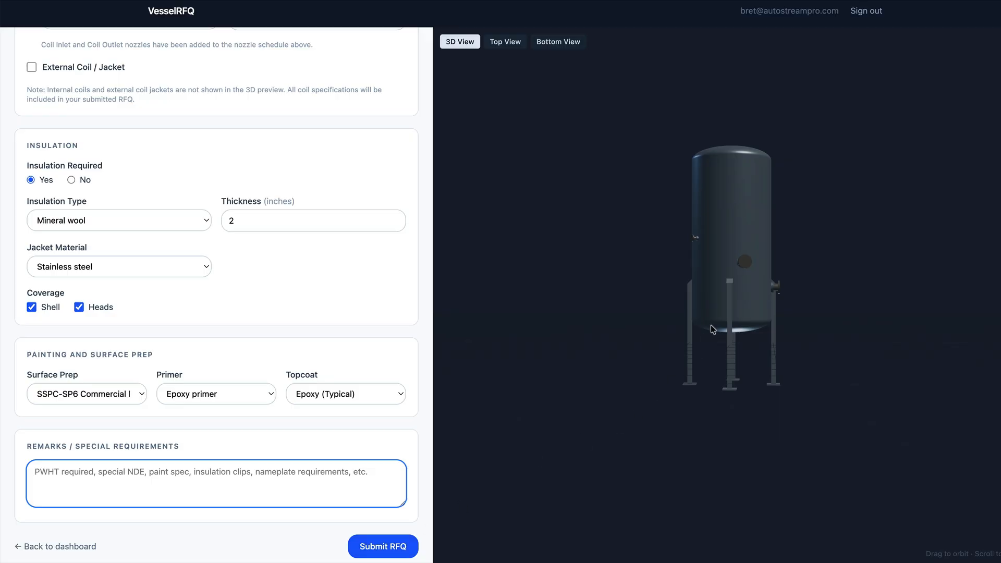
Step: Inspect the tank preview from the top and bottom, ending in the 3D view
drag(750, 301, 745, 341)
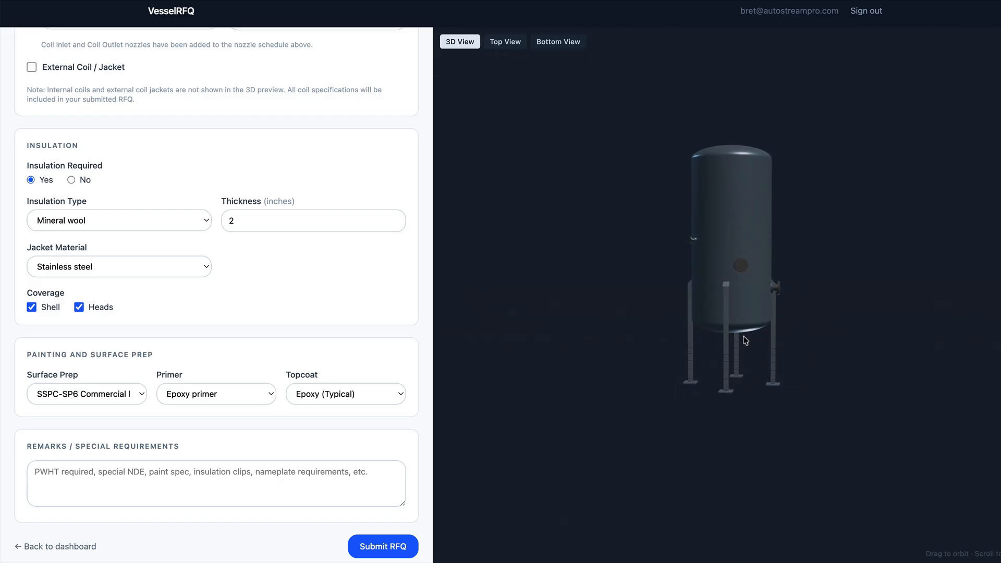
click(504, 46)
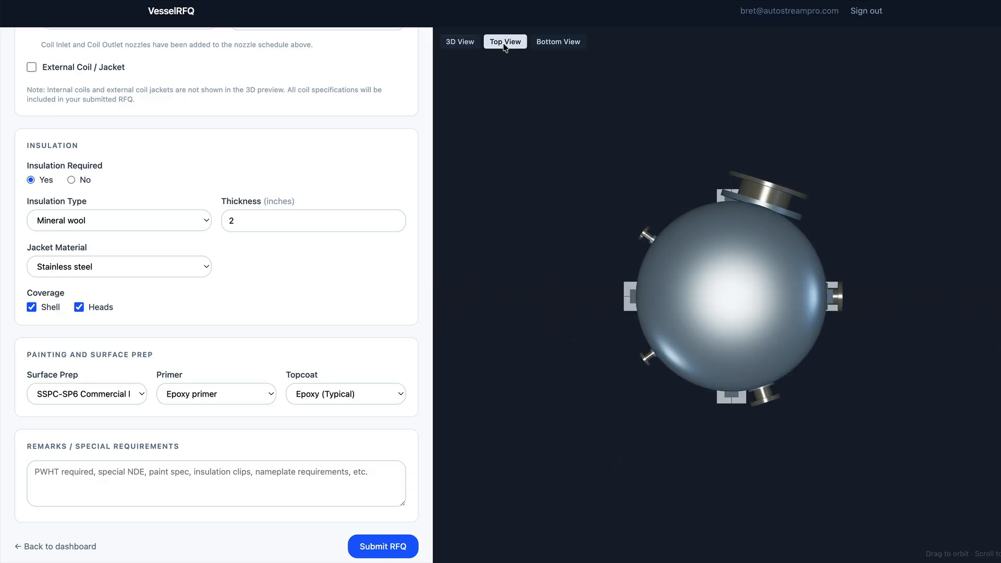
click(561, 45)
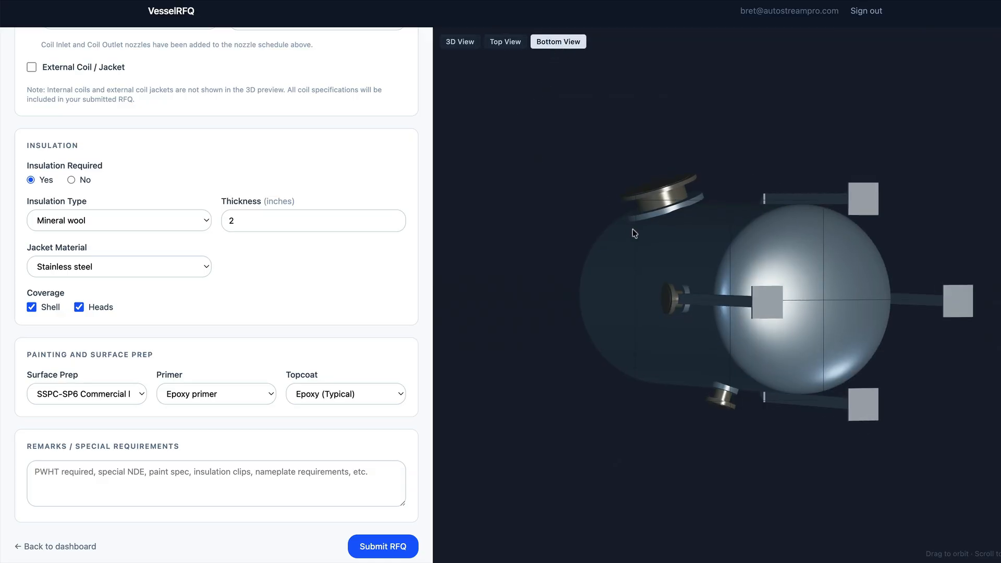
drag(634, 233, 599, 250)
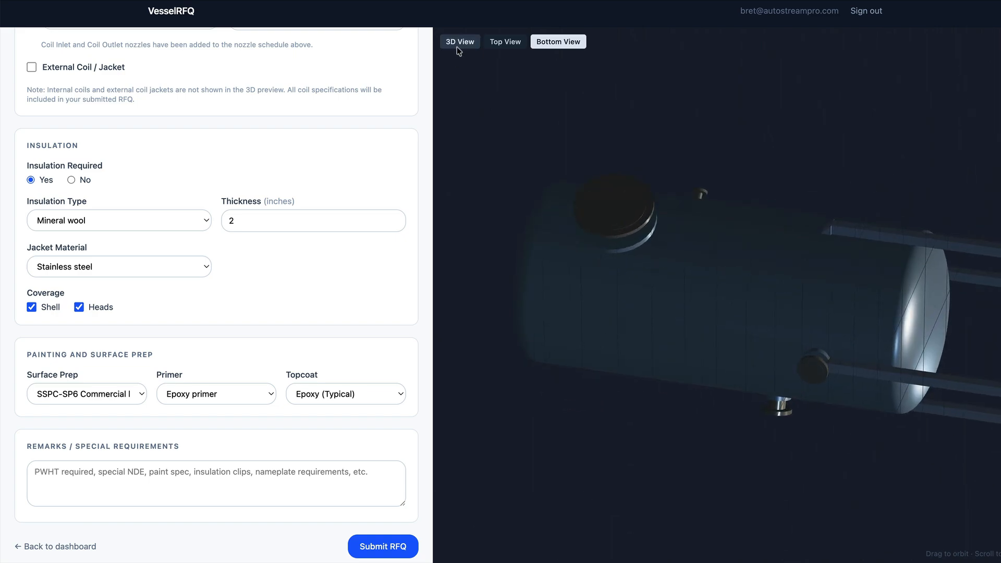
click(459, 46)
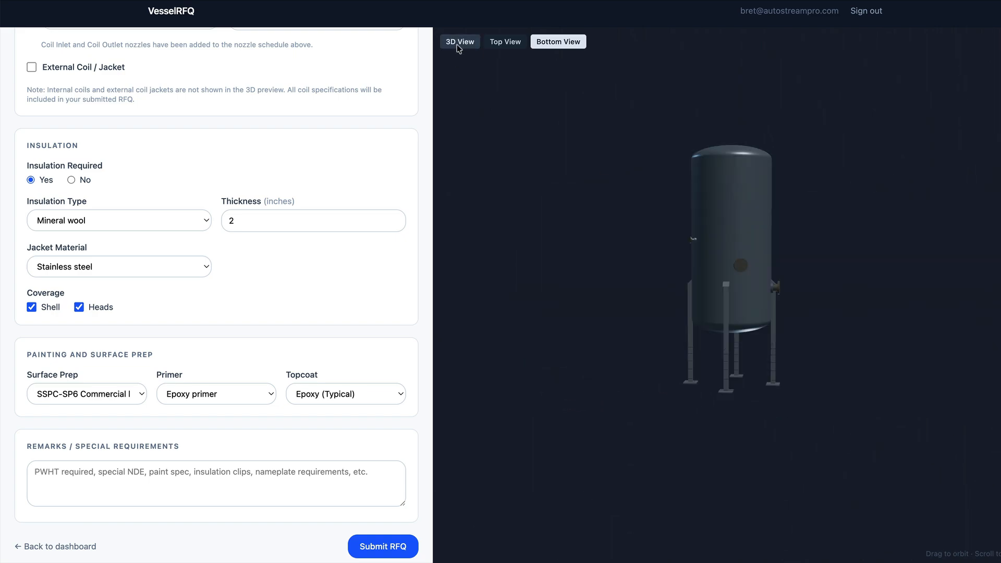
Step: Submit the Test Tank 7 RFQ and open the details of the Test Tank 5 RFQ from the dashboard
click(378, 545)
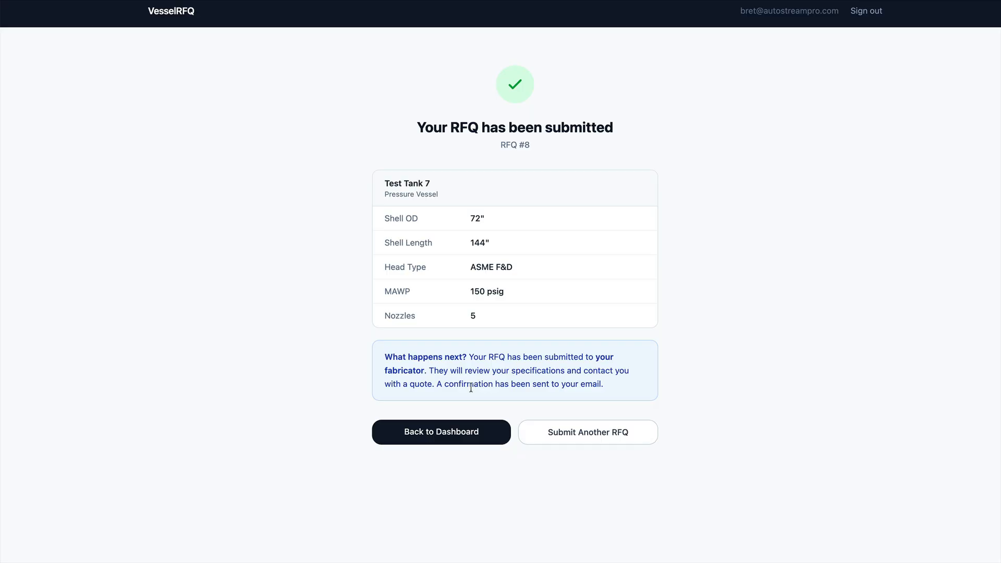
click(437, 430)
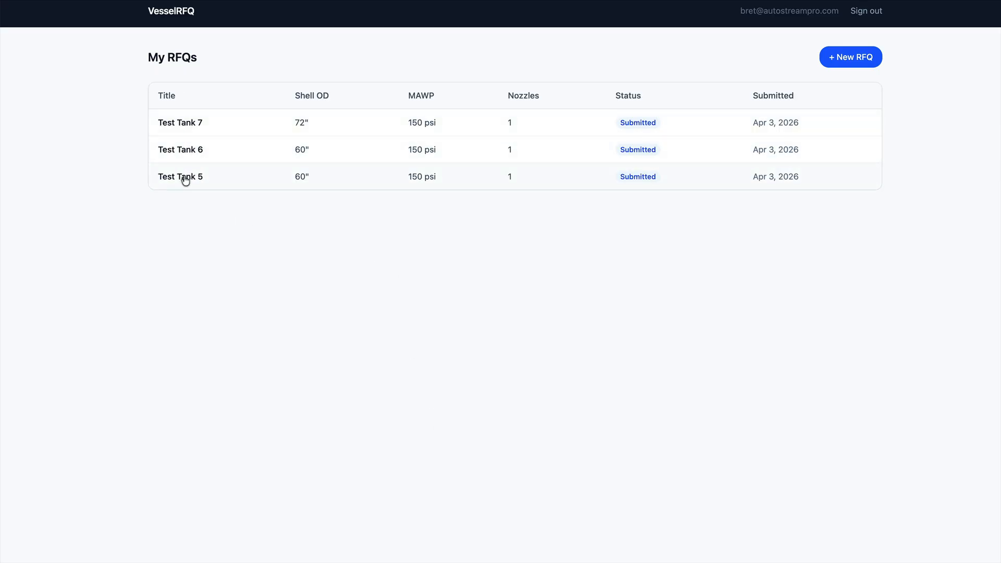
click(640, 181)
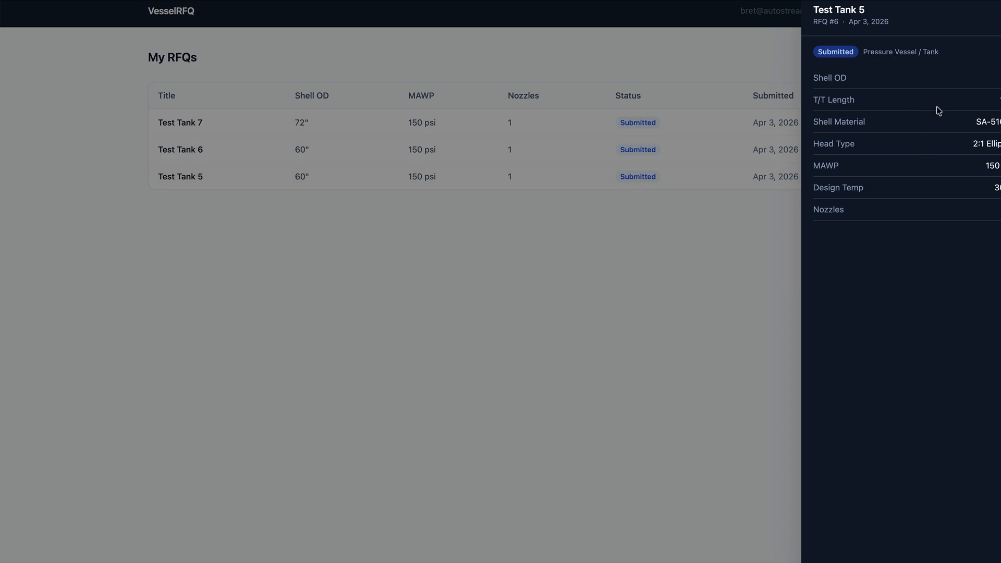